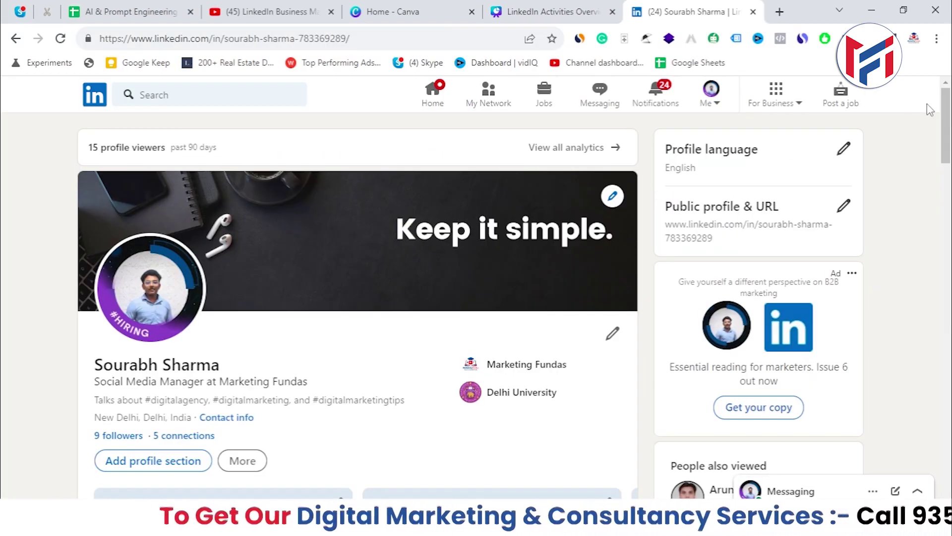
Open LinkedIn's Advertise product from the For Business offerings to reach the Campaign Manager account list.
{"action": "scroll", "coordinate": [931, 110], "scroll_direction": "down", "scroll_amount": 8}
{"action": "scroll", "coordinate": [893, 106], "scroll_direction": "up", "scroll_amount": 8}
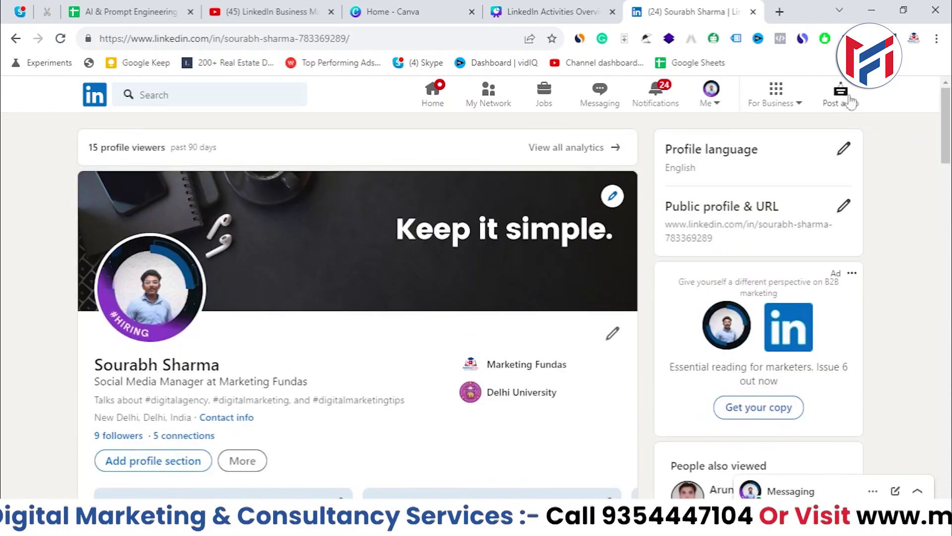
{"action": "left_click", "coordinate": [775, 104]}
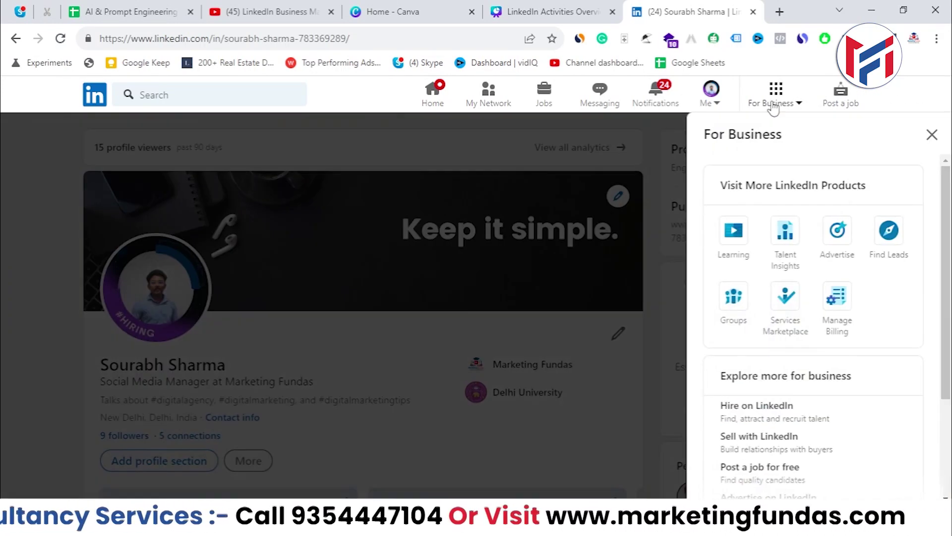
{"action": "left_click", "coordinate": [831, 239]}
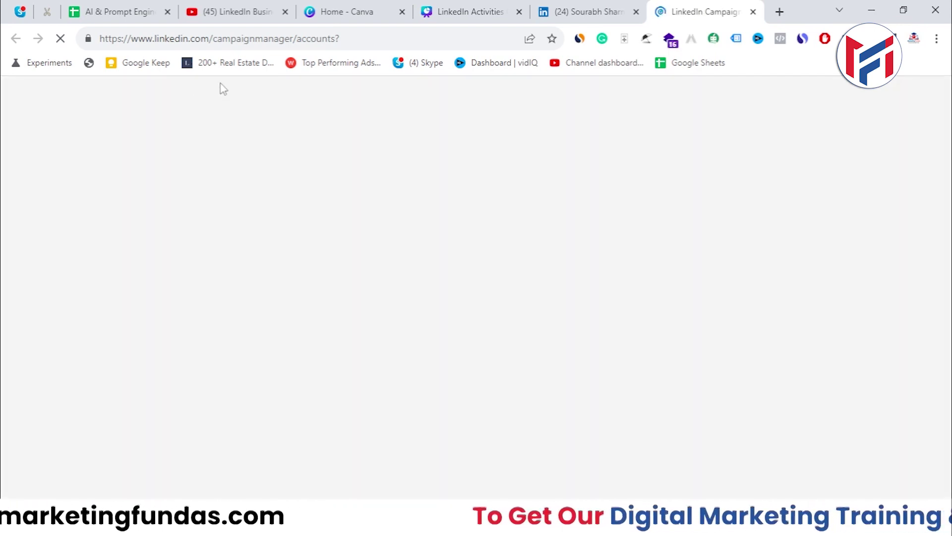
{"action": "left_click", "coordinate": [218, 40]}
{"action": "left_click_drag", "start_coordinate": [218, 39], "coordinate": [294, 40]}
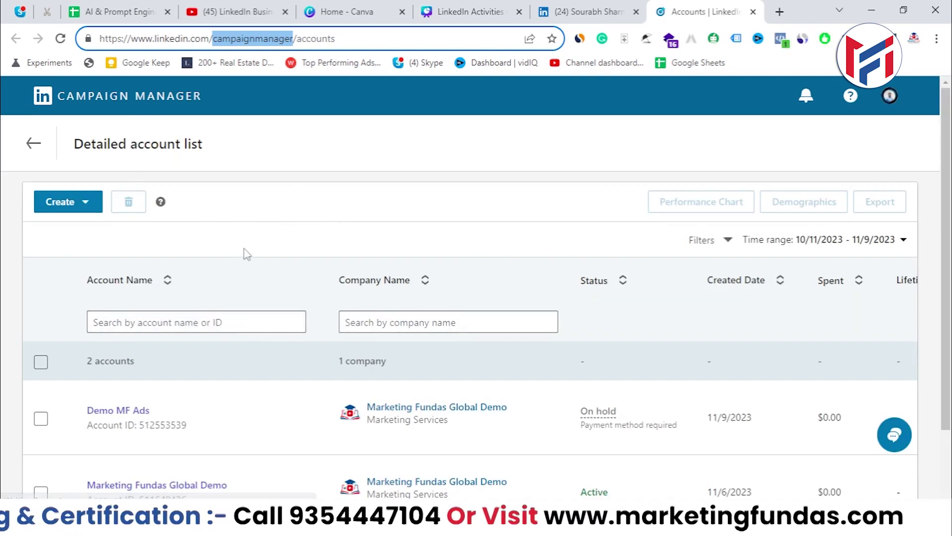
Open the Marketing Fundas Global Demo ad account from the detailed account list.
{"action": "scroll", "coordinate": [272, 262], "scroll_direction": "down", "scroll_amount": 2}
{"action": "scroll", "coordinate": [162, 283], "scroll_direction": "up", "scroll_amount": 1}
{"action": "scroll", "coordinate": [270, 256], "scroll_direction": "down", "scroll_amount": 1}
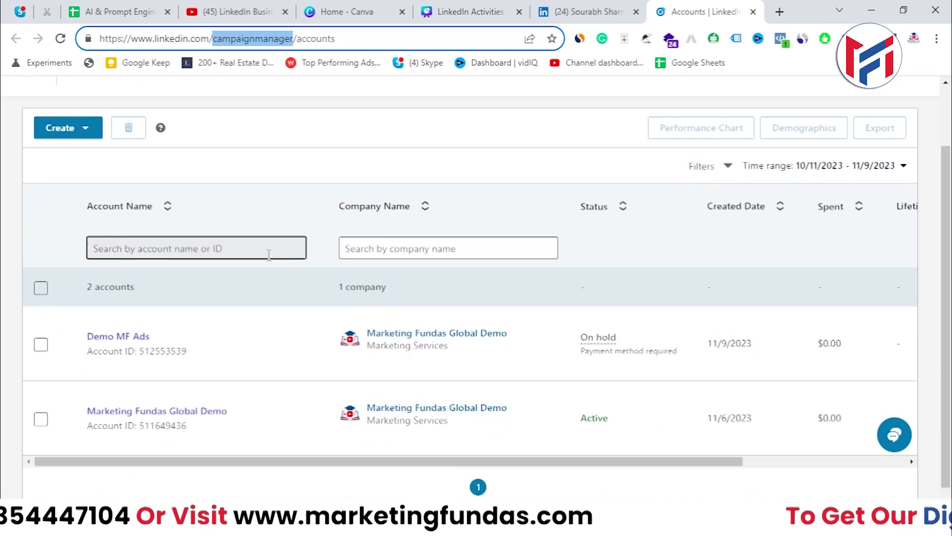
{"action": "scroll", "coordinate": [268, 255], "scroll_direction": "down", "scroll_amount": 1}
{"action": "mouse_move", "coordinate": [131, 436]}
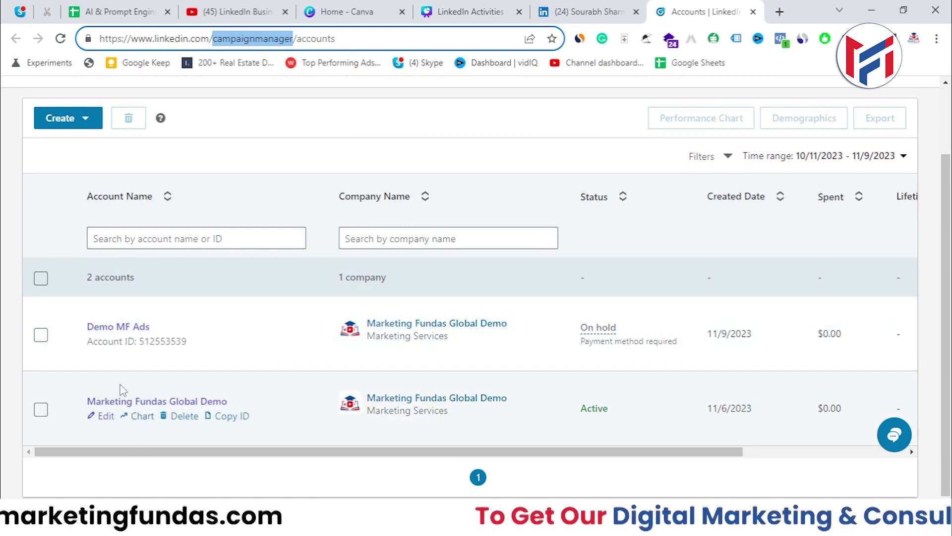
{"action": "left_click", "coordinate": [128, 399]}
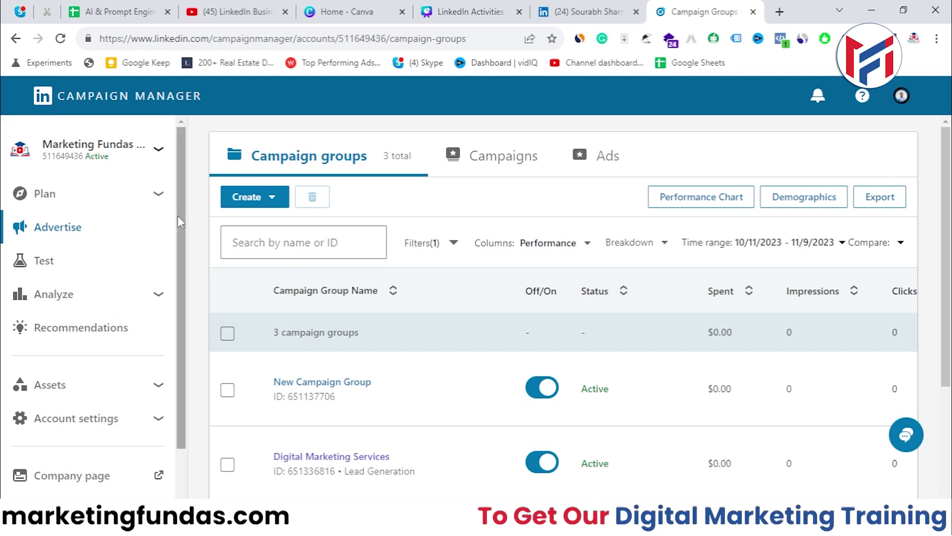
Go from the ad account to the Business Manager introduction page and look it over.
{"action": "left_click_drag", "start_coordinate": [181, 218], "coordinate": [176, 287]}
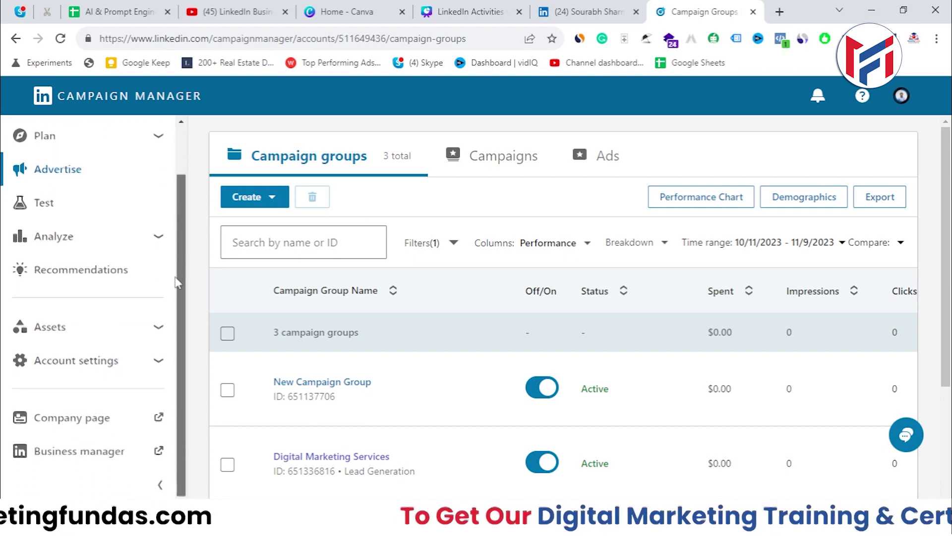
{"action": "left_click", "coordinate": [82, 453]}
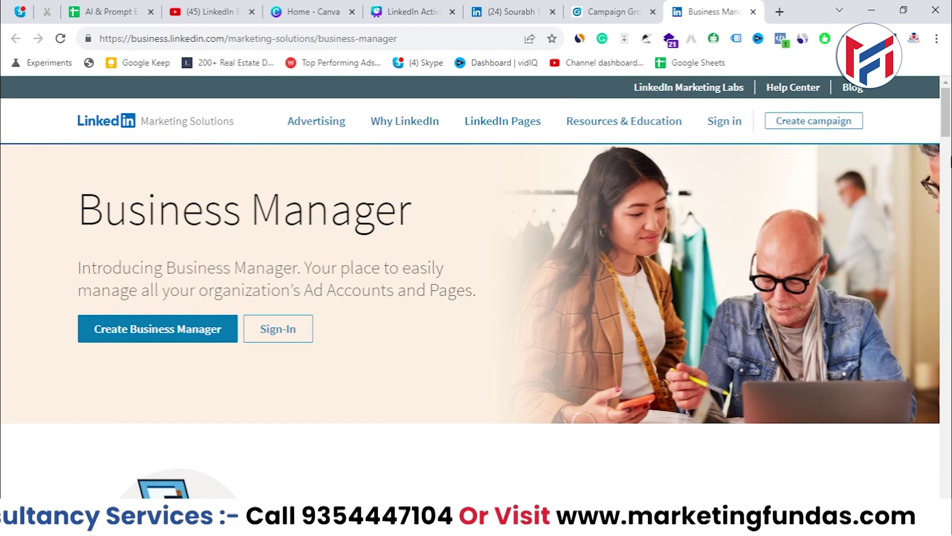
{"action": "scroll", "coordinate": [949, 149], "scroll_direction": "down", "scroll_amount": 1}
{"action": "scroll", "coordinate": [948, 149], "scroll_direction": "down", "scroll_amount": 12}
{"action": "scroll", "coordinate": [948, 149], "scroll_direction": "up", "scroll_amount": 15}
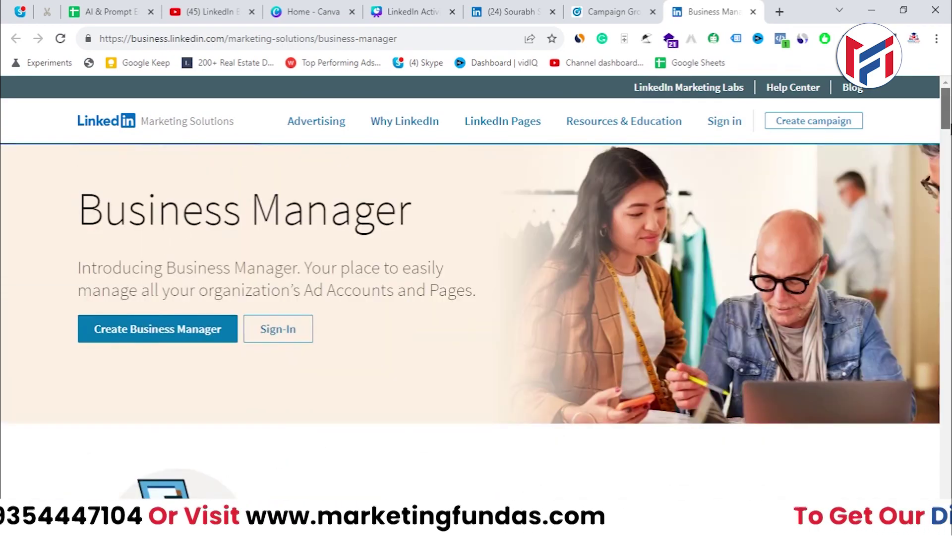
Start creating a Business Manager account and name it MF Global BM.
{"action": "left_click", "coordinate": [160, 337]}
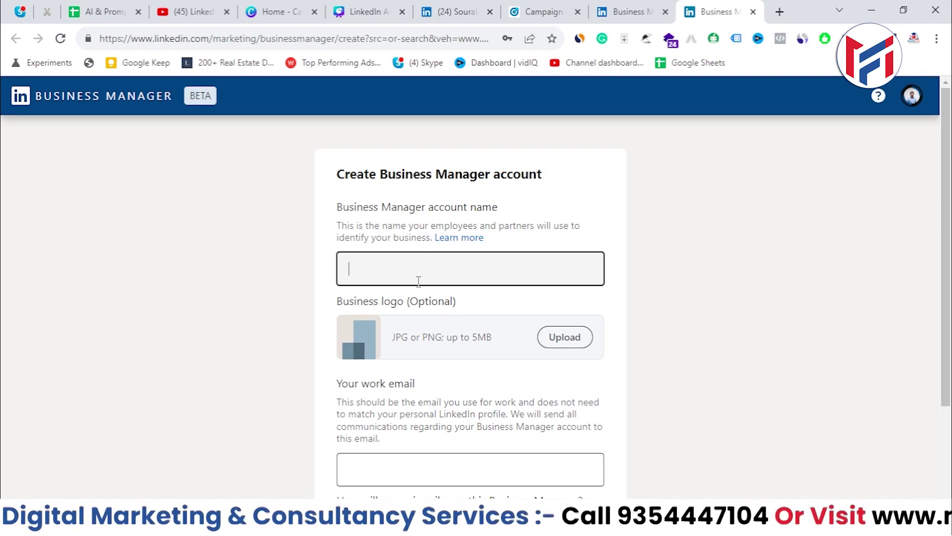
{"action": "type", "text": "MF "}
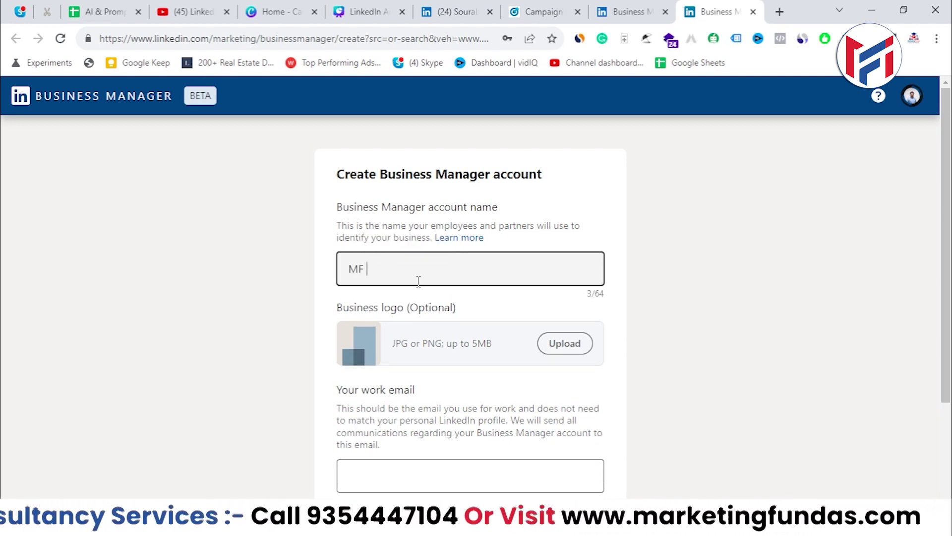
{"action": "type", "text": "Gl"}
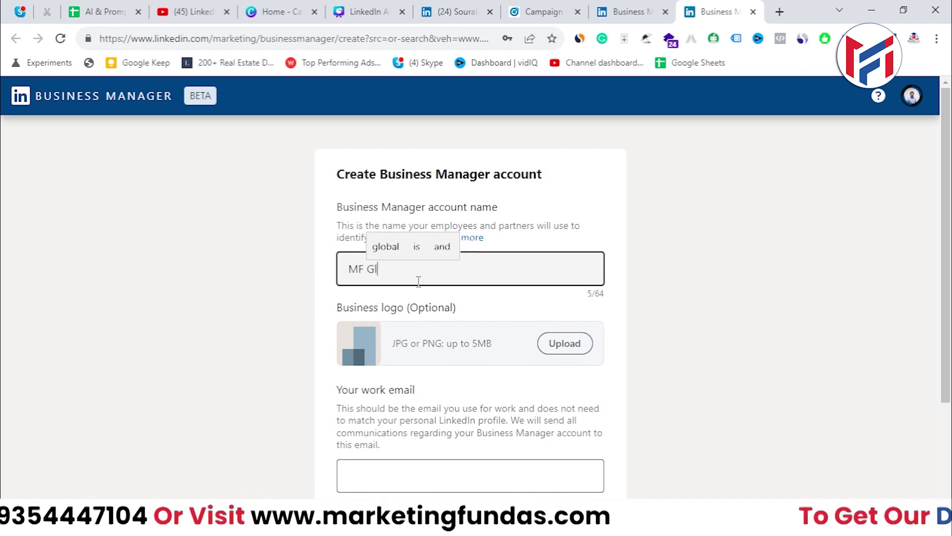
{"action": "type", "text": "obal B"}
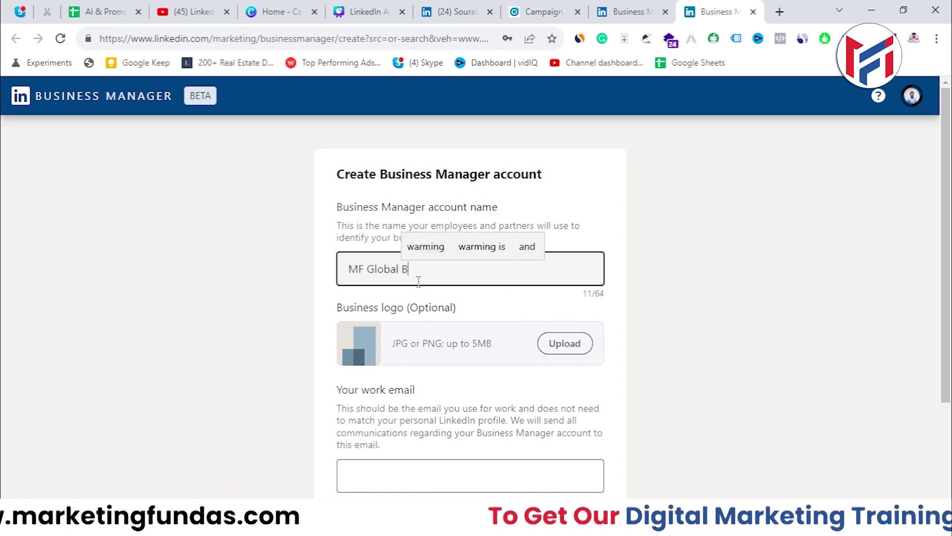
{"action": "type", "text": "M"}
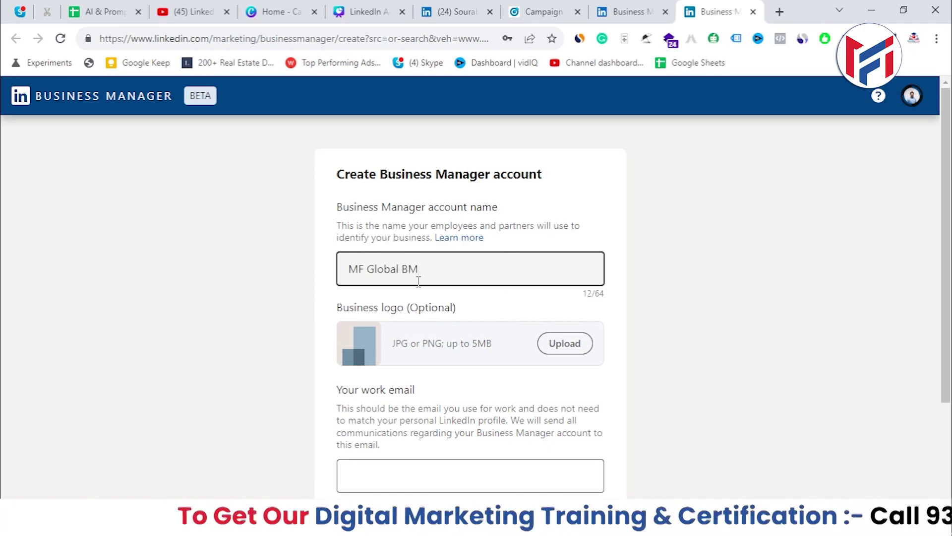
{"action": "key", "text": "BackSpace"}
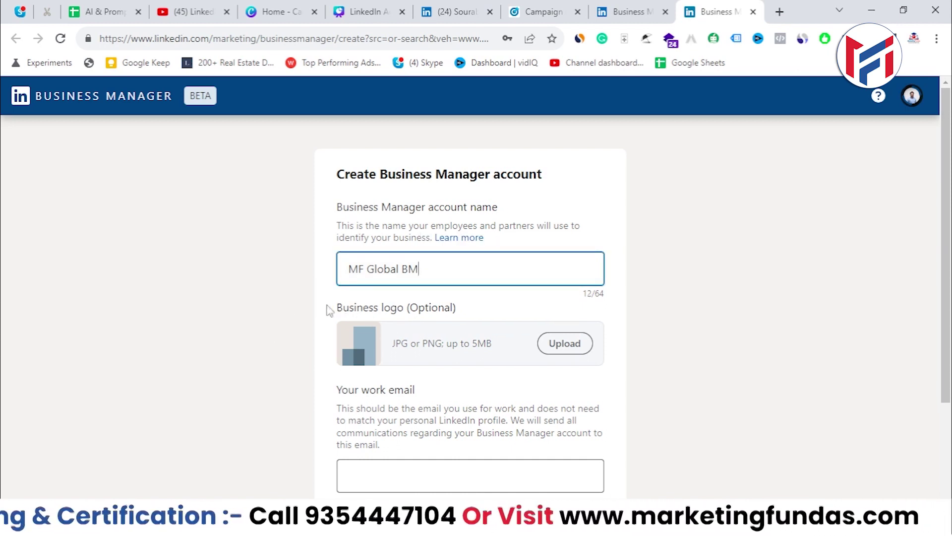
Begin uploading a business logo and search the Downloads folder for "logo".
{"action": "left_click_drag", "start_coordinate": [323, 307], "coordinate": [468, 316]}
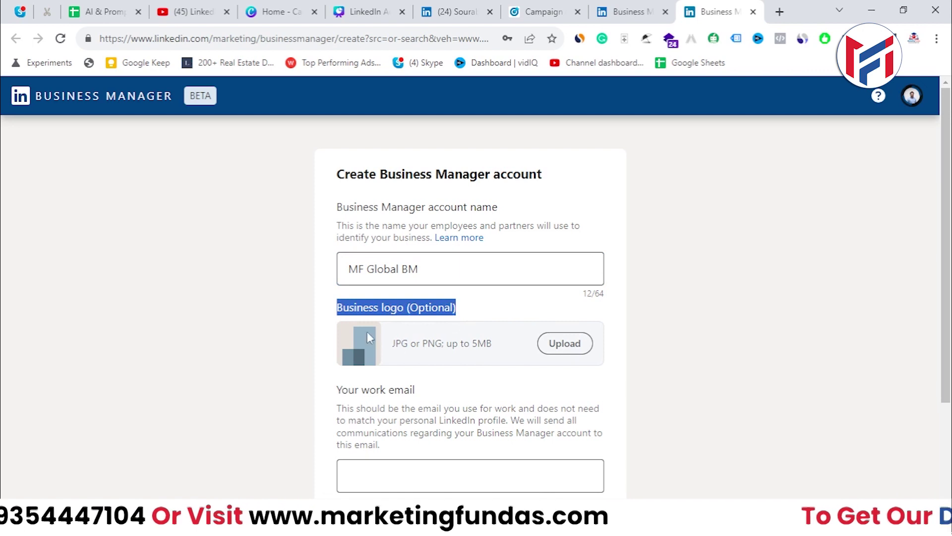
{"action": "left_click", "coordinate": [468, 314]}
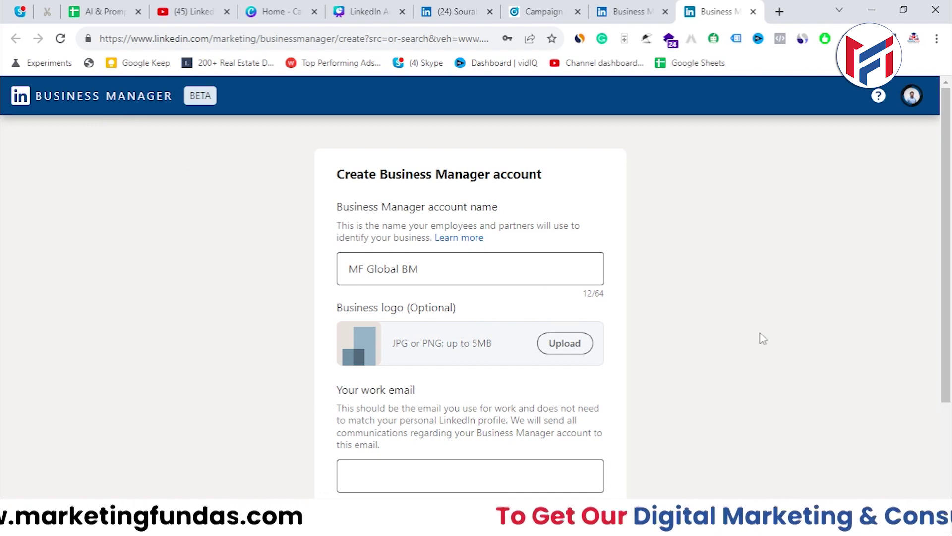
{"action": "left_click", "coordinate": [554, 341]}
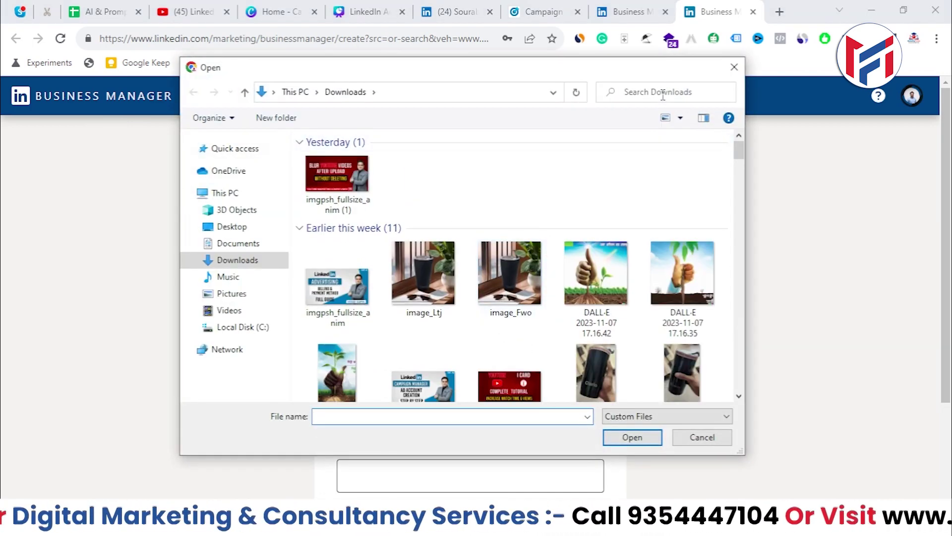
{"action": "left_click", "coordinate": [663, 94]}
{"action": "type", "text": "logo"}
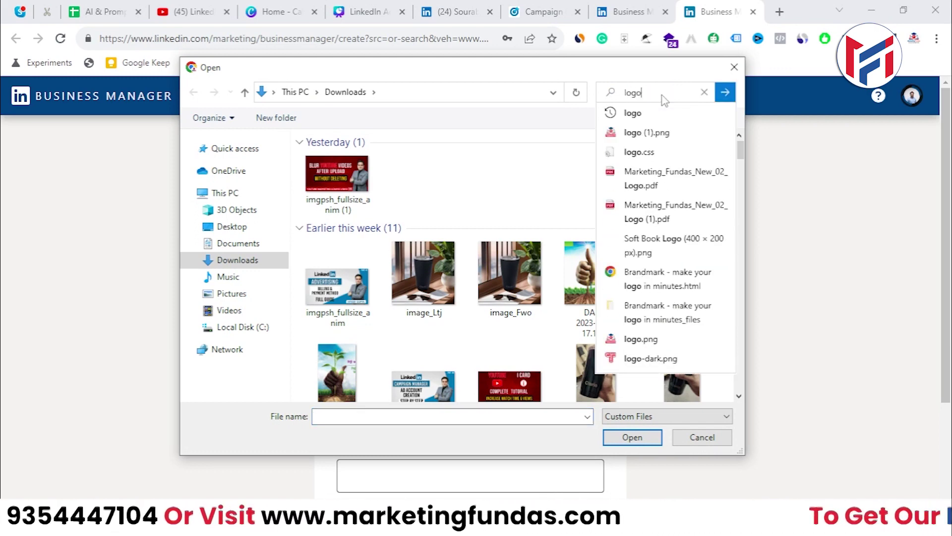
{"action": "key", "text": "Return"}
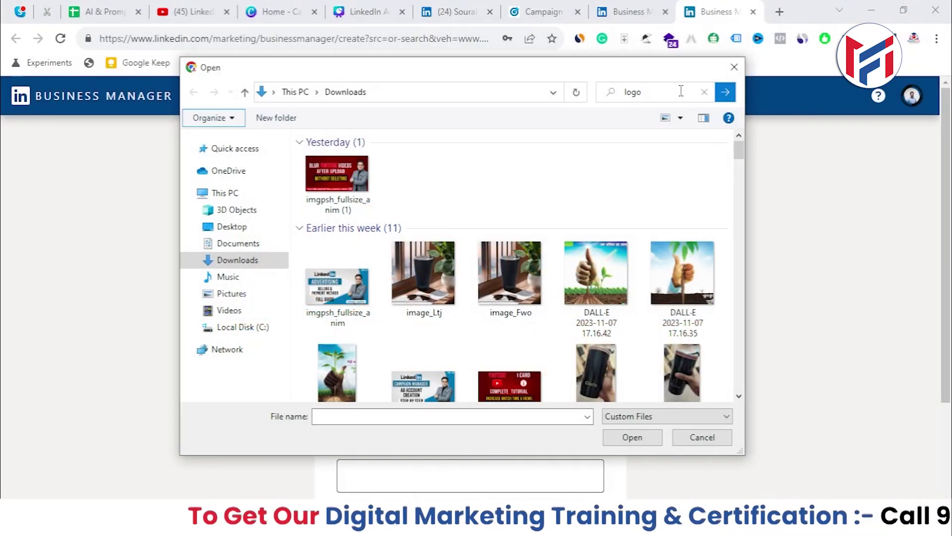
{"action": "left_click", "coordinate": [726, 93]}
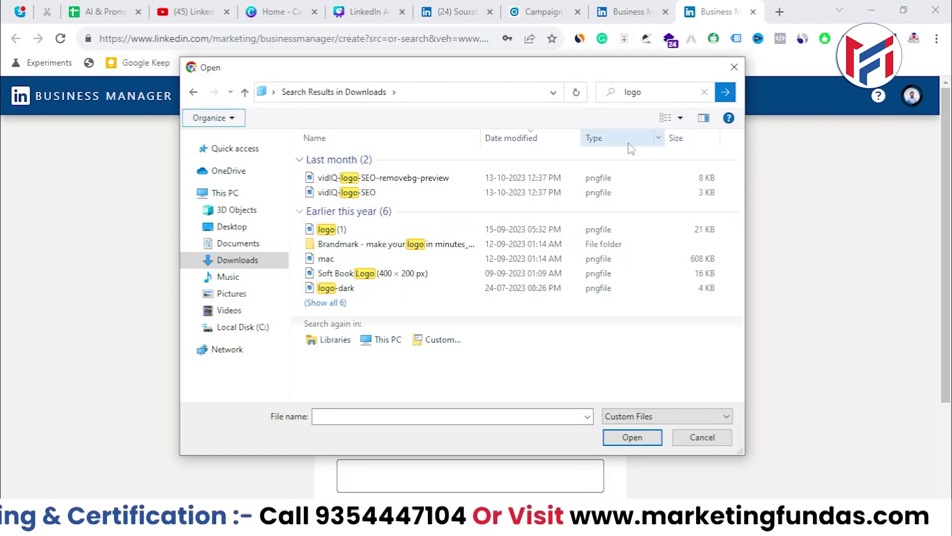
Show the found files as thumbnails and upload logo (1).png as the business logo.
{"action": "left_click", "coordinate": [680, 118]}
{"action": "left_click", "coordinate": [734, 41]}
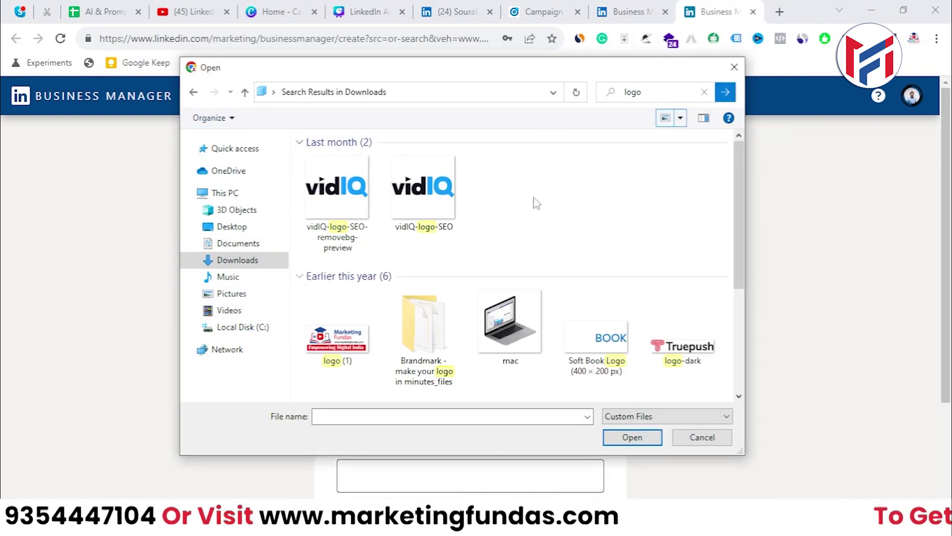
{"action": "scroll", "coordinate": [342, 278], "scroll_direction": "down", "scroll_amount": 1}
{"action": "left_click", "coordinate": [338, 287]}
{"action": "left_click", "coordinate": [631, 437]}
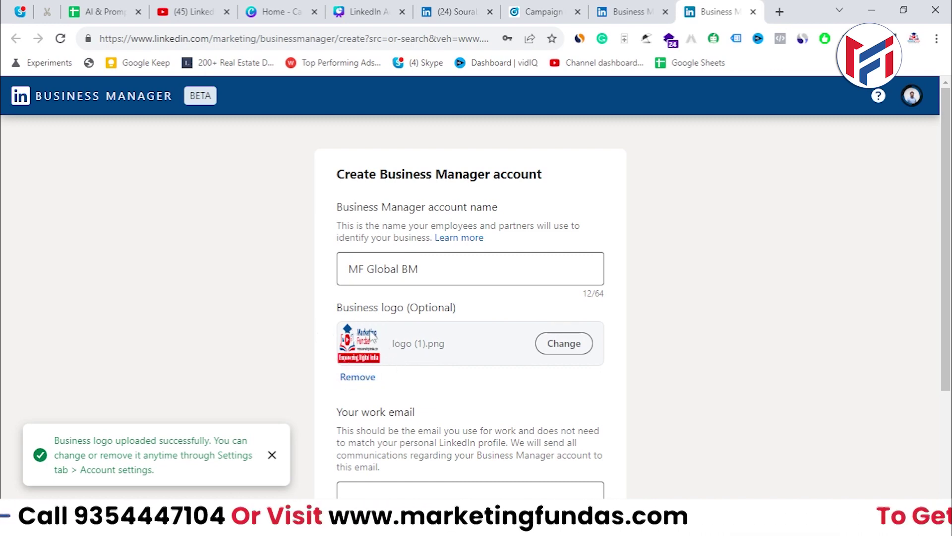
Fill in the work email for the Business Manager account using the suggested marketingfundas Gmail address.
{"action": "scroll", "coordinate": [379, 349], "scroll_direction": "down", "scroll_amount": 2}
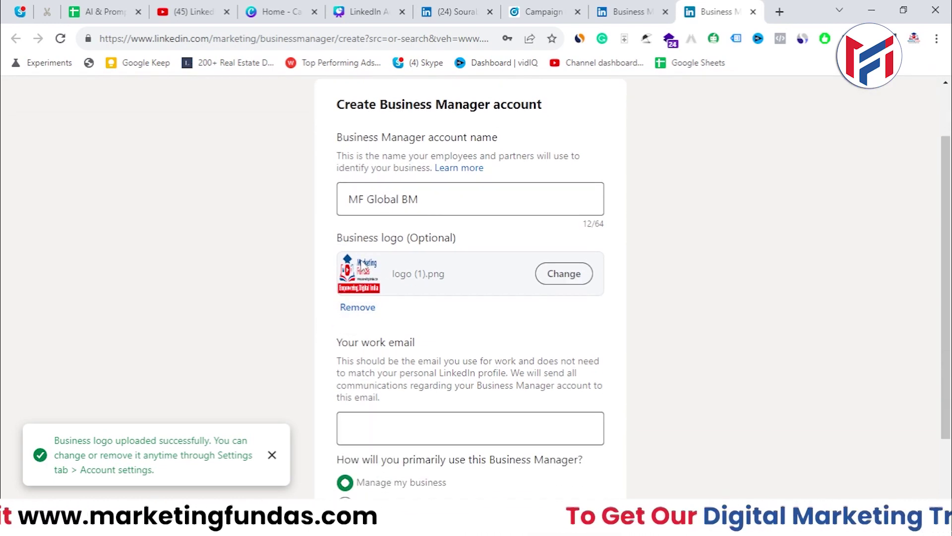
{"action": "scroll", "coordinate": [379, 349], "scroll_direction": "down", "scroll_amount": 2}
{"action": "left_click", "coordinate": [380, 350]}
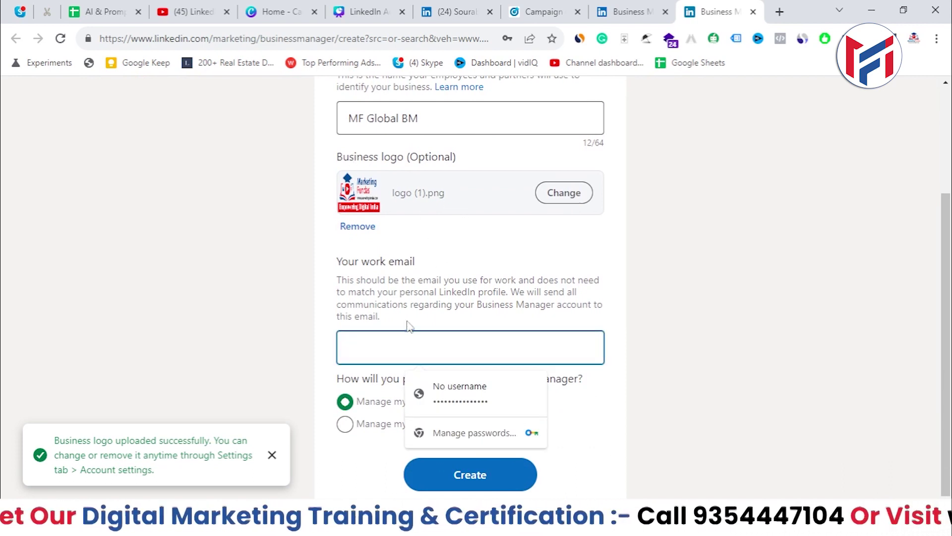
{"action": "left_click", "coordinate": [308, 325]}
{"action": "left_click", "coordinate": [374, 343]}
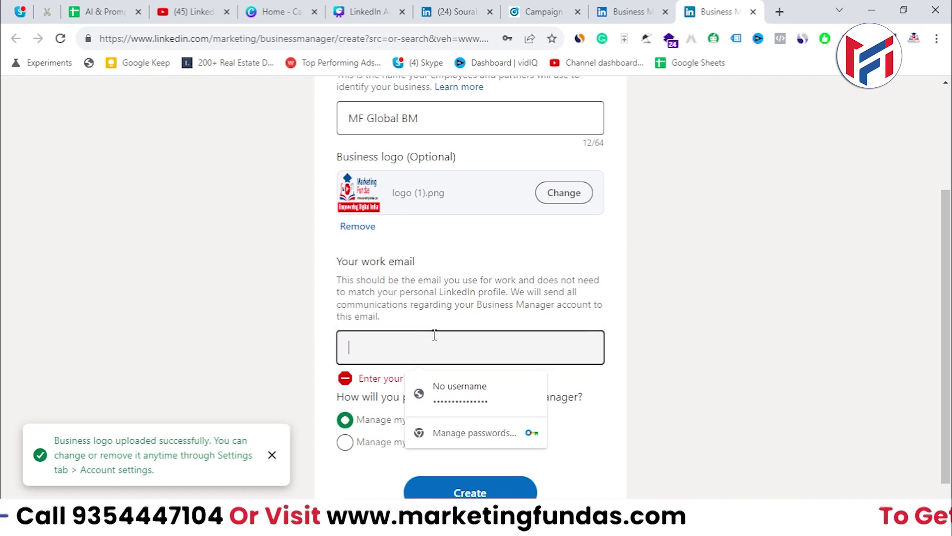
{"action": "type", "text": "sourabh"}
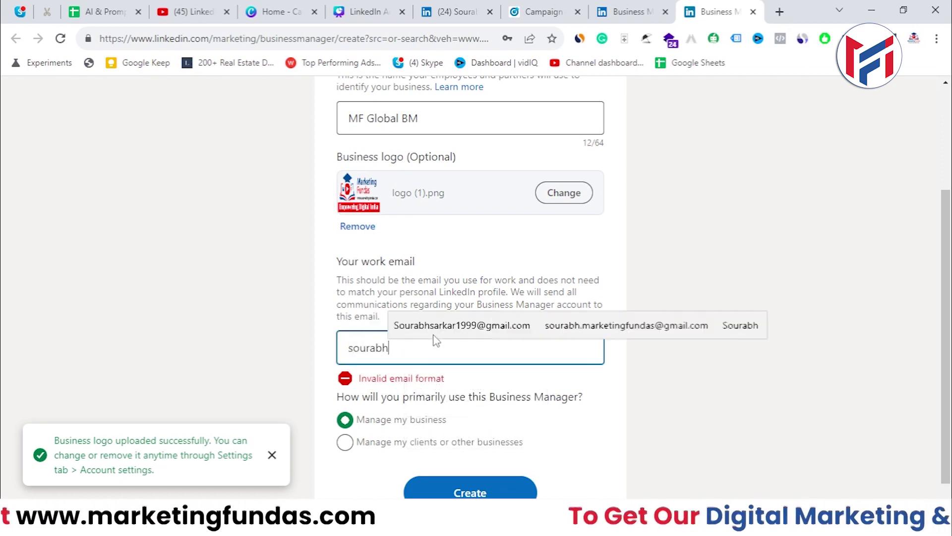
{"action": "left_click", "coordinate": [627, 325]}
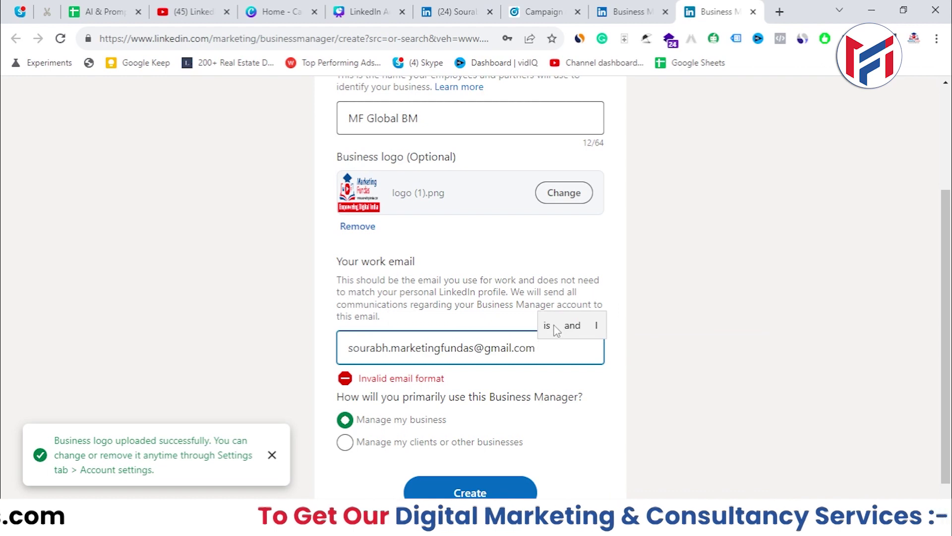
{"action": "left_click", "coordinate": [676, 347]}
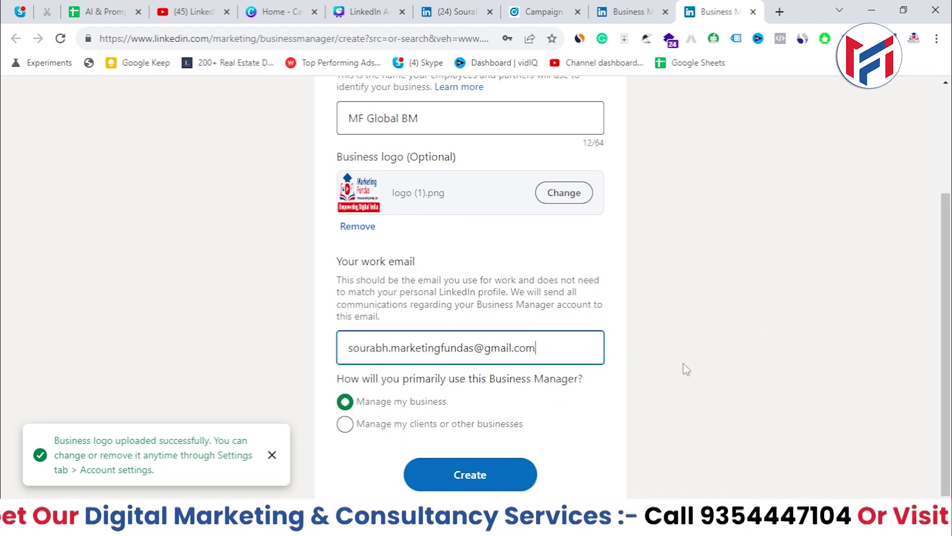
Dismiss the logo upload notification and set the primary use to "Manage my clients or other businesses".
{"action": "left_click_drag", "start_coordinate": [325, 382], "coordinate": [588, 386]}
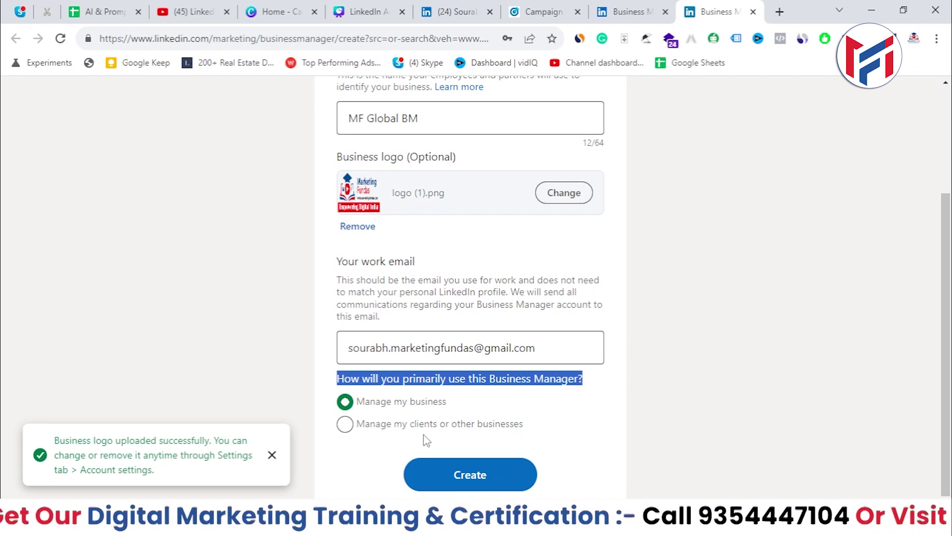
{"action": "left_click", "coordinate": [272, 455]}
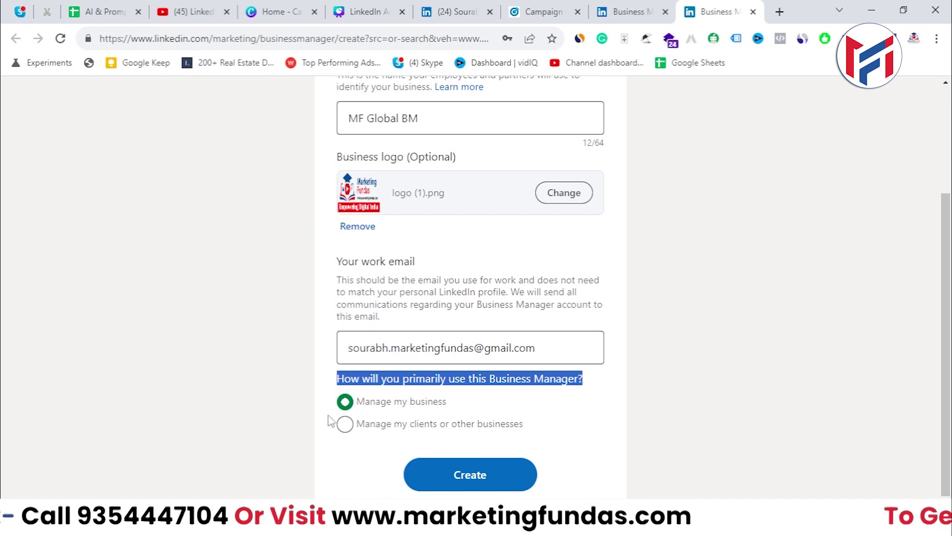
{"action": "left_click", "coordinate": [345, 424]}
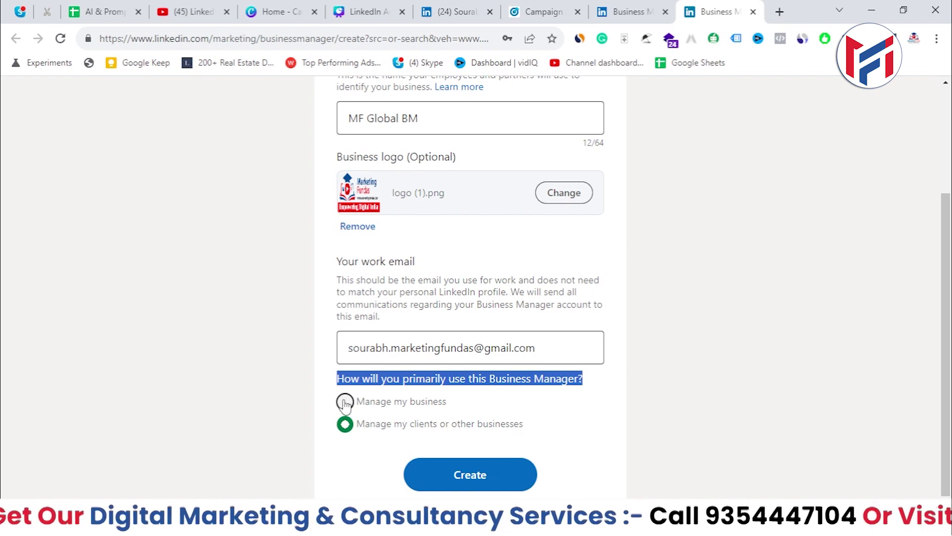
{"action": "left_click", "coordinate": [345, 402]}
{"action": "left_click", "coordinate": [345, 424]}
{"action": "scroll", "coordinate": [945, 287], "scroll_direction": "up", "scroll_amount": 1}
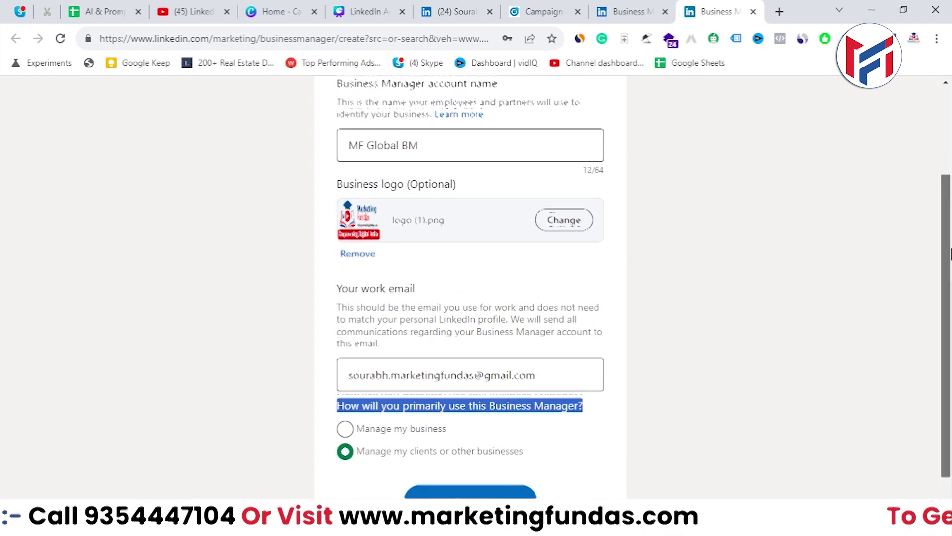
{"action": "scroll", "coordinate": [944, 287], "scroll_direction": "down", "scroll_amount": 1}
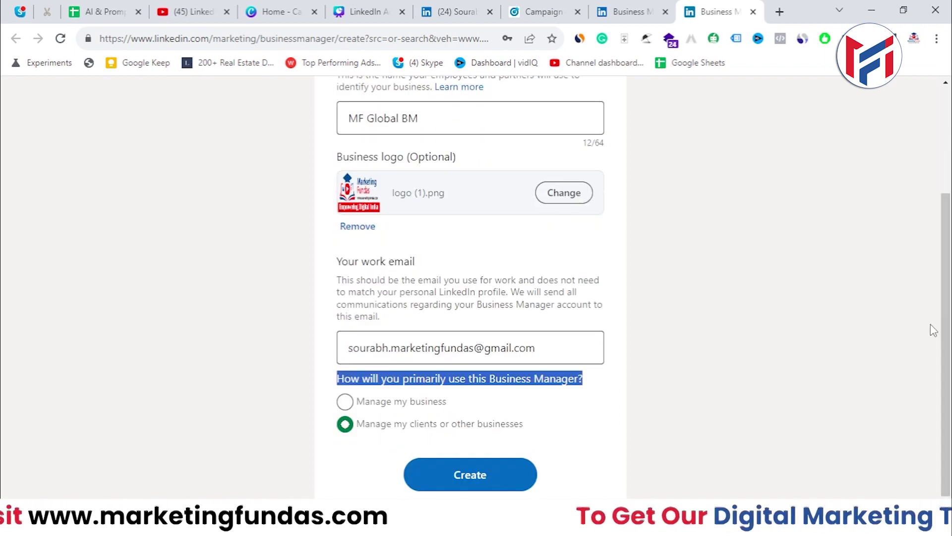
Submit the form to create the MF Global BM account and read the email-confirmation notice.
{"action": "left_click", "coordinate": [429, 476]}
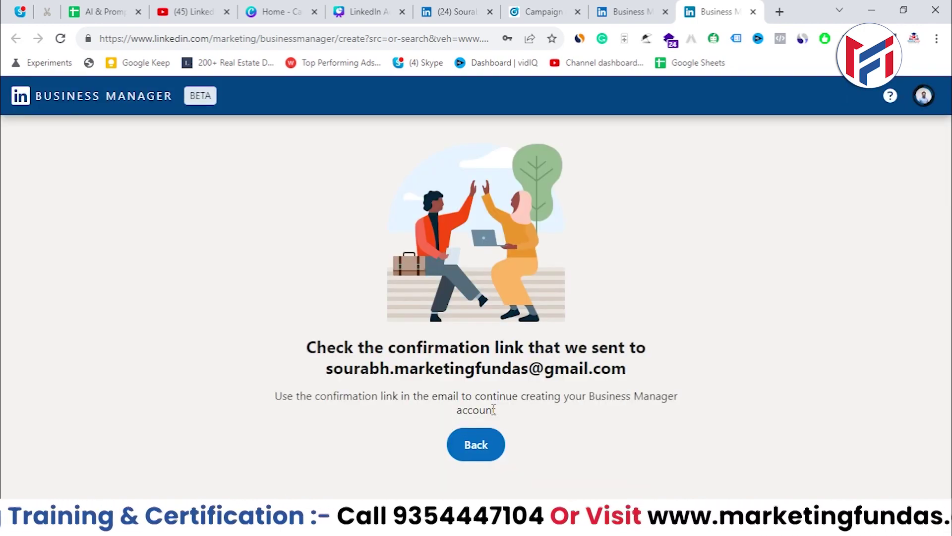
{"action": "left_click_drag", "start_coordinate": [306, 347], "coordinate": [656, 370]}
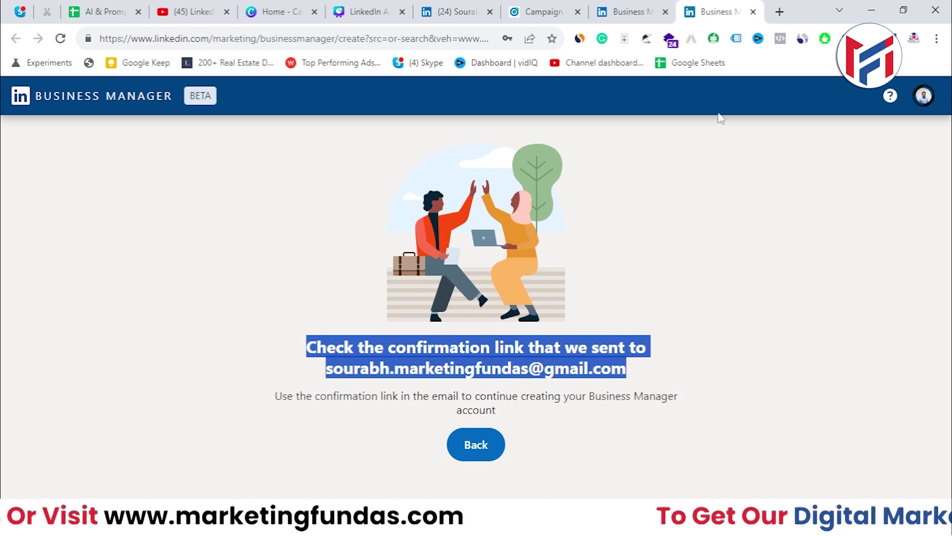
Search Google for Gmail in a new browser tab and open the Gmail inbox.
{"action": "left_click", "coordinate": [782, 19]}
{"action": "type", "text": "gmaill"}
{"action": "key", "text": "Return"}
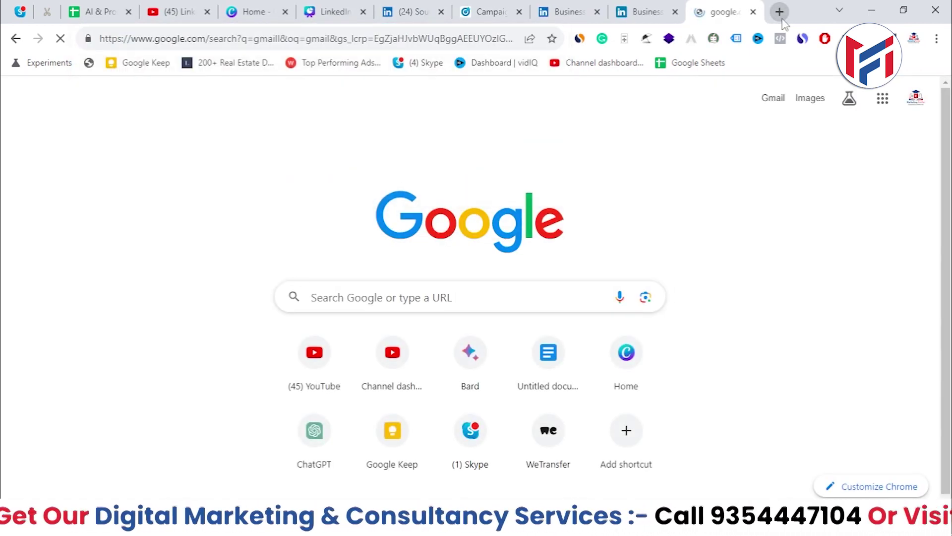
{"action": "left_click", "coordinate": [219, 285]}
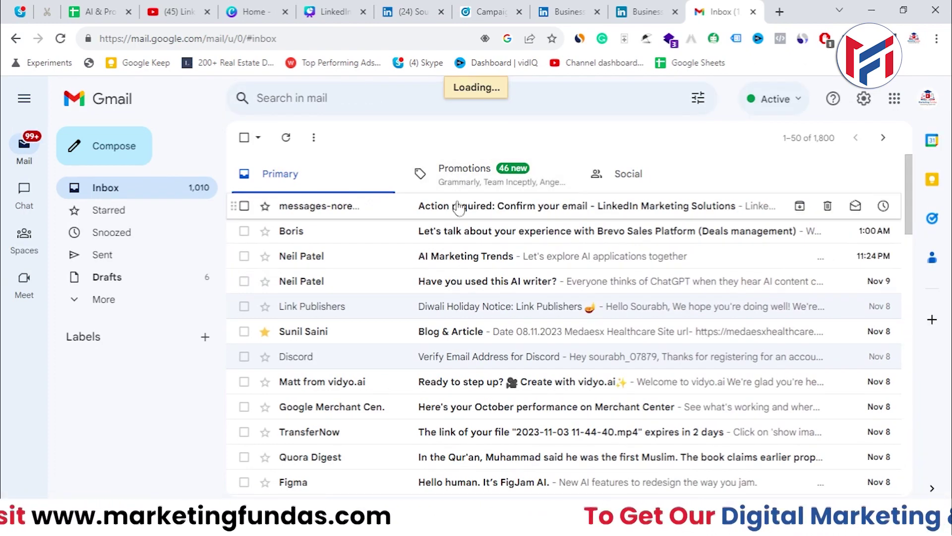
Open the "Action required: Confirm your email - LinkedIn Marketing Solutions" message and accept its invitation to join MF Global BM.
{"action": "left_click", "coordinate": [459, 211]}
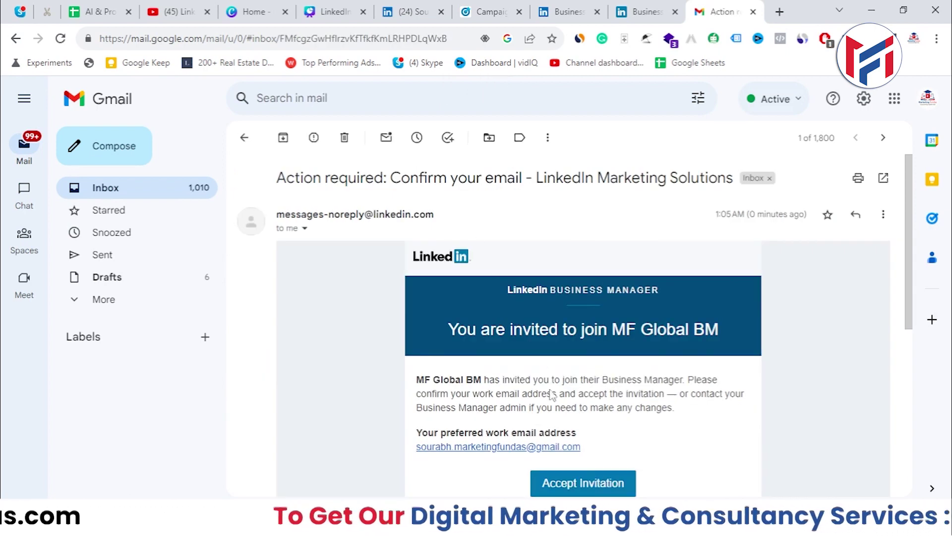
{"action": "scroll", "coordinate": [496, 298], "scroll_direction": "down", "scroll_amount": 3}
{"action": "left_click", "coordinate": [578, 349]}
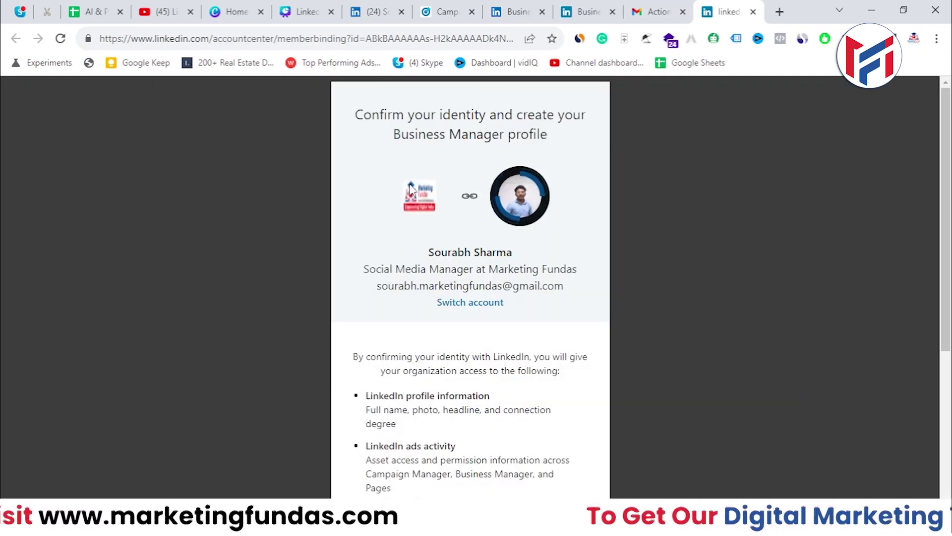
Review the identity and data access terms, agree and confirm the profile, and open Business Manager.
{"action": "left_click_drag", "start_coordinate": [353, 114], "coordinate": [550, 131]}
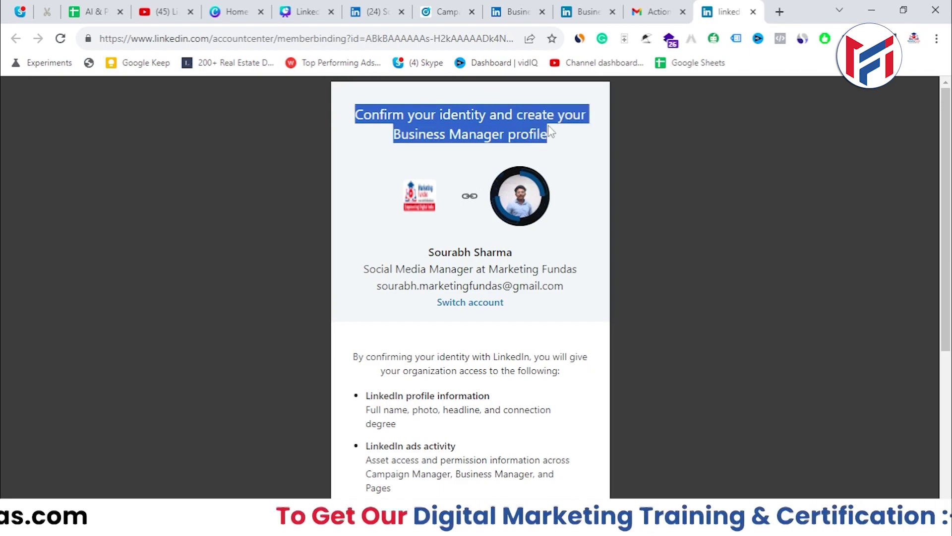
{"action": "scroll", "coordinate": [499, 337], "scroll_direction": "down", "scroll_amount": 5}
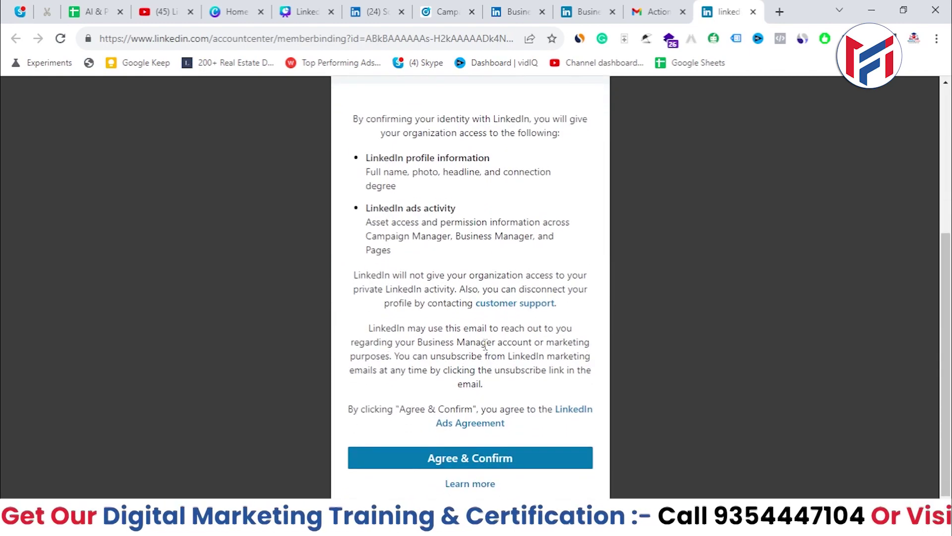
{"action": "scroll", "coordinate": [462, 278], "scroll_direction": "up", "scroll_amount": 4}
{"action": "scroll", "coordinate": [541, 340], "scroll_direction": "down", "scroll_amount": 4}
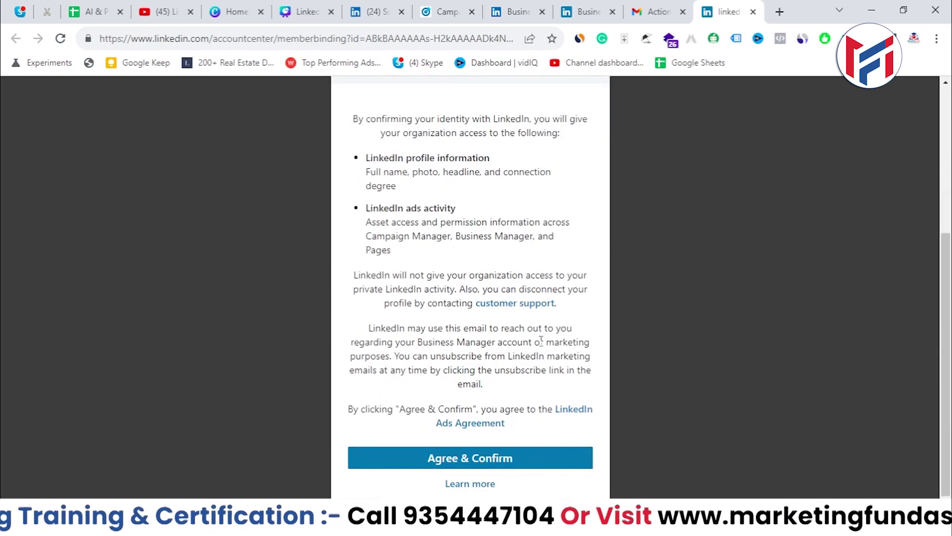
{"action": "left_click", "coordinate": [480, 460]}
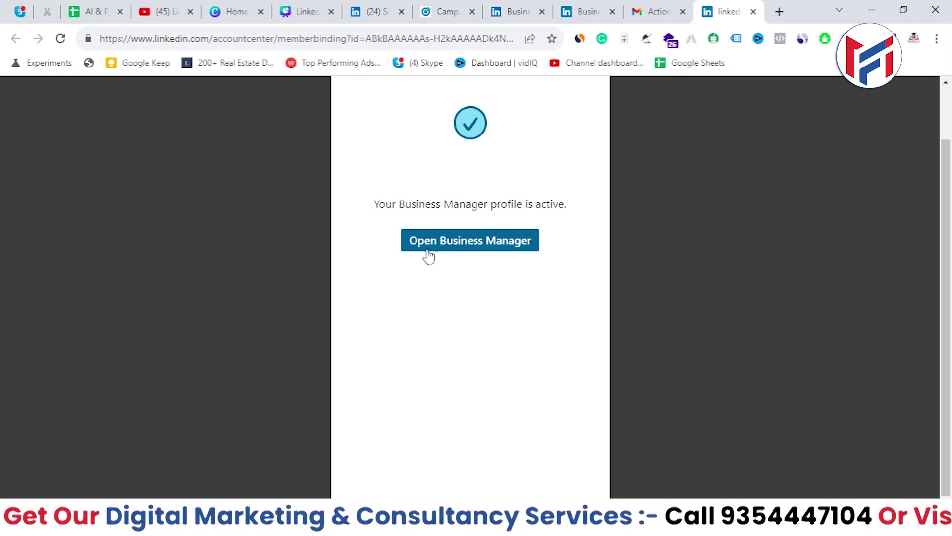
{"action": "left_click", "coordinate": [446, 250]}
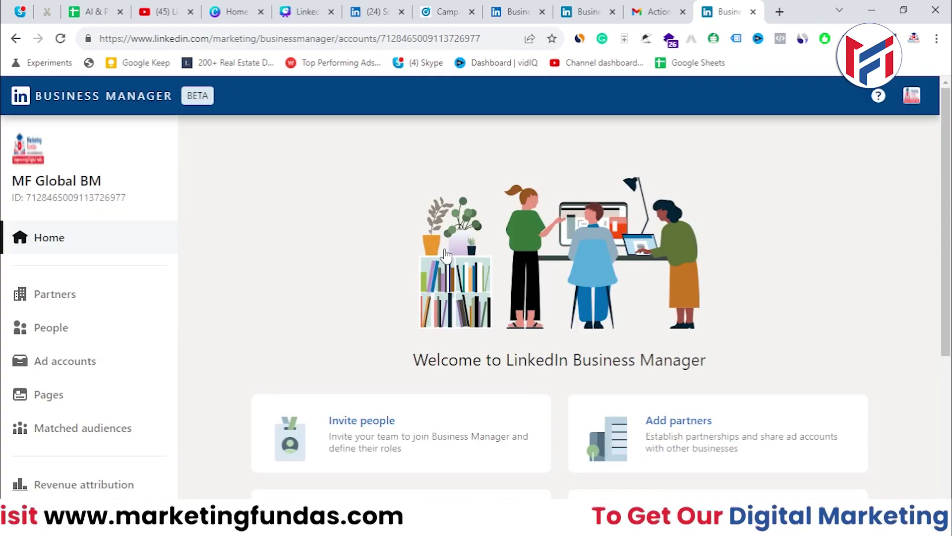
Look over the Business Manager home page and highlight the account ID under the MF Global BM name.
{"action": "left_click_drag", "start_coordinate": [945, 203], "coordinate": [950, 288]}
{"action": "scroll", "coordinate": [314, 257], "scroll_direction": "up", "scroll_amount": 3}
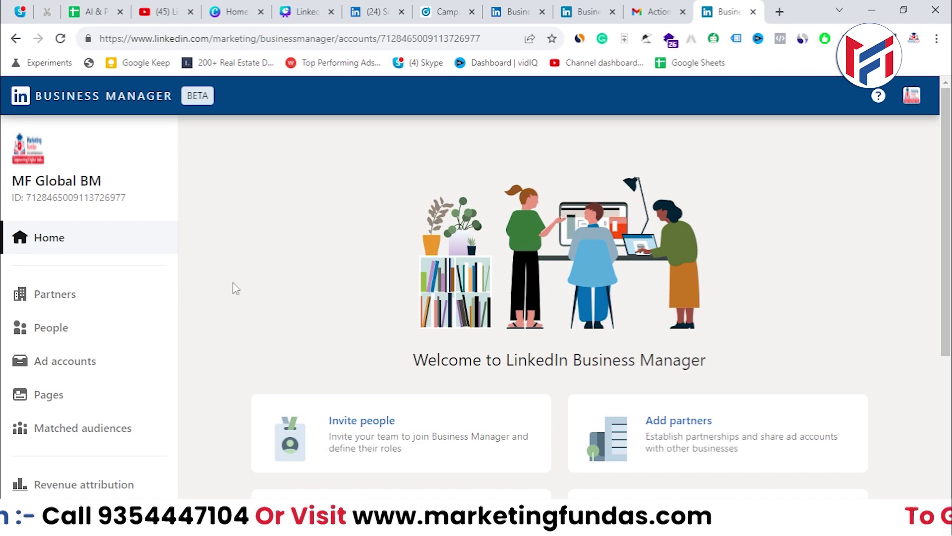
{"action": "left_click_drag", "start_coordinate": [100, 205], "coordinate": [28, 198]}
{"action": "left_click", "coordinate": [124, 197]}
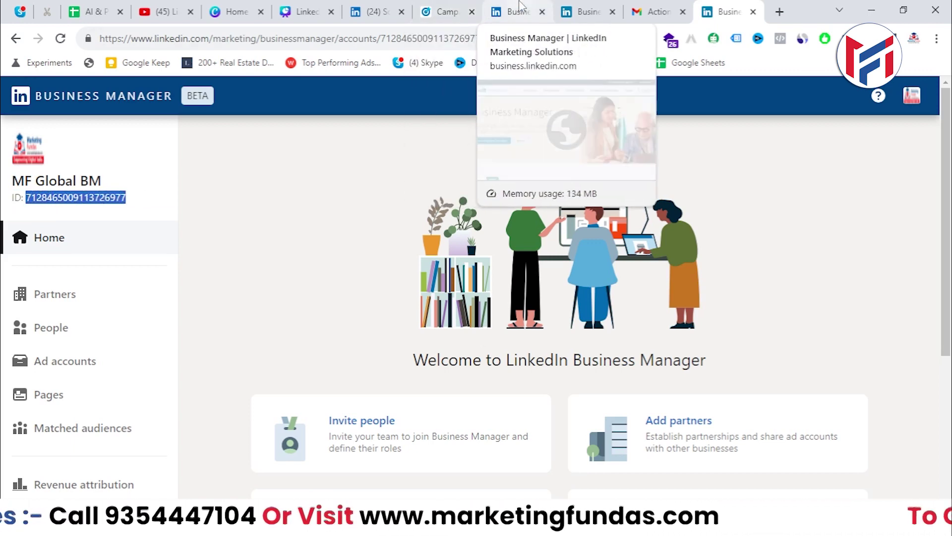
Switch to Campaign Manager to view the list of campaign groups and return to the MF Global BM page.
{"action": "left_click", "coordinate": [416, 7]}
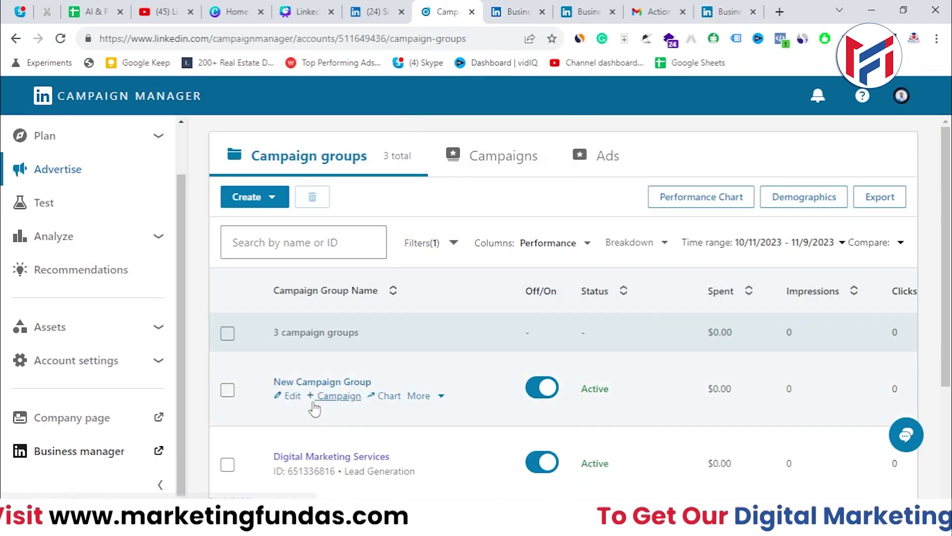
{"action": "scroll", "coordinate": [434, 292], "scroll_direction": "down", "scroll_amount": 3}
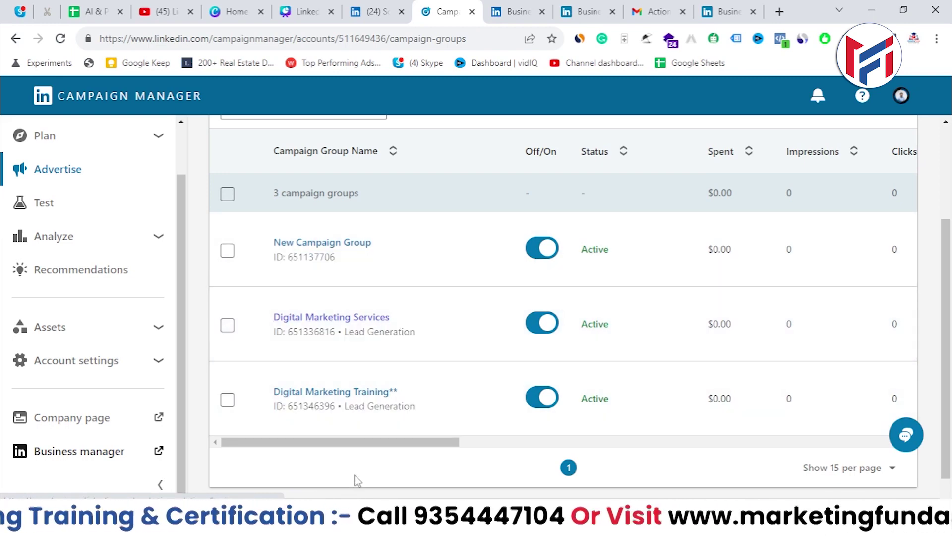
{"action": "scroll", "coordinate": [367, 367], "scroll_direction": "up", "scroll_amount": 3}
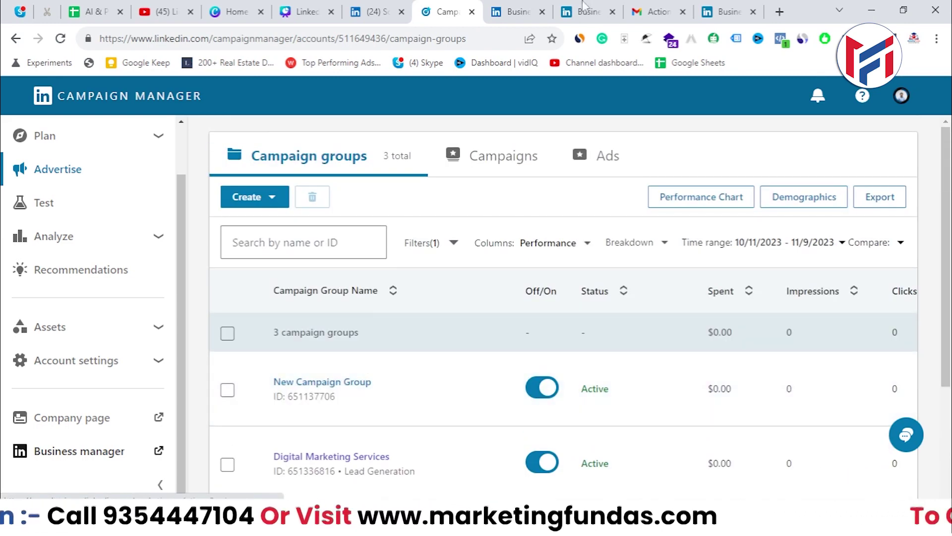
{"action": "left_click", "coordinate": [723, 9]}
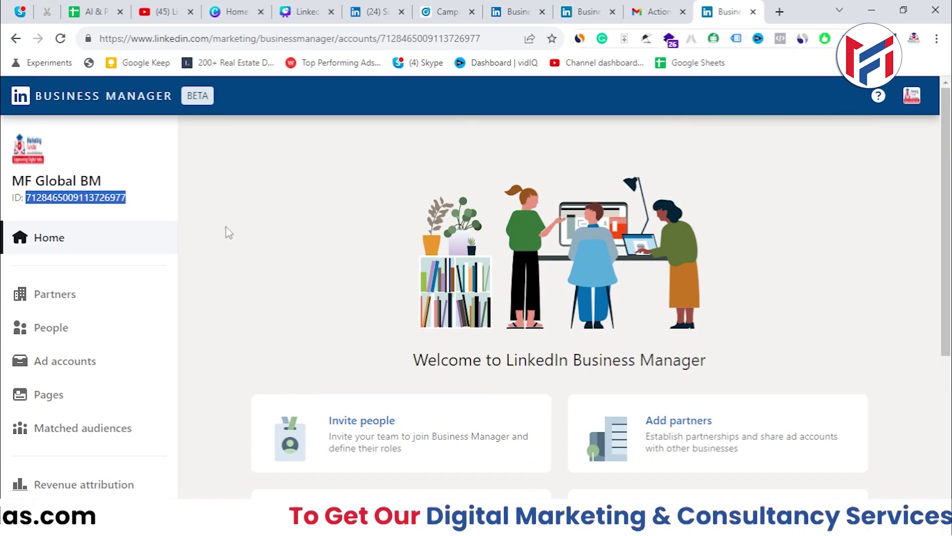
Examine the setup options on the home page for people, partners, ad accounts, Pages and audiences.
{"action": "scroll", "coordinate": [218, 243], "scroll_direction": "down", "scroll_amount": 4}
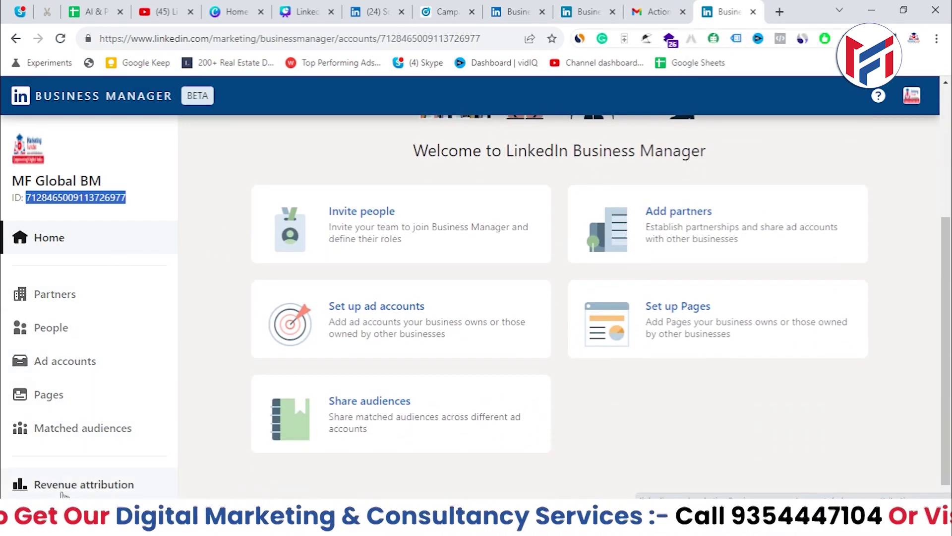
{"action": "scroll", "coordinate": [65, 357], "scroll_direction": "down", "scroll_amount": 1}
{"action": "scroll", "coordinate": [75, 367], "scroll_direction": "up", "scroll_amount": 4}
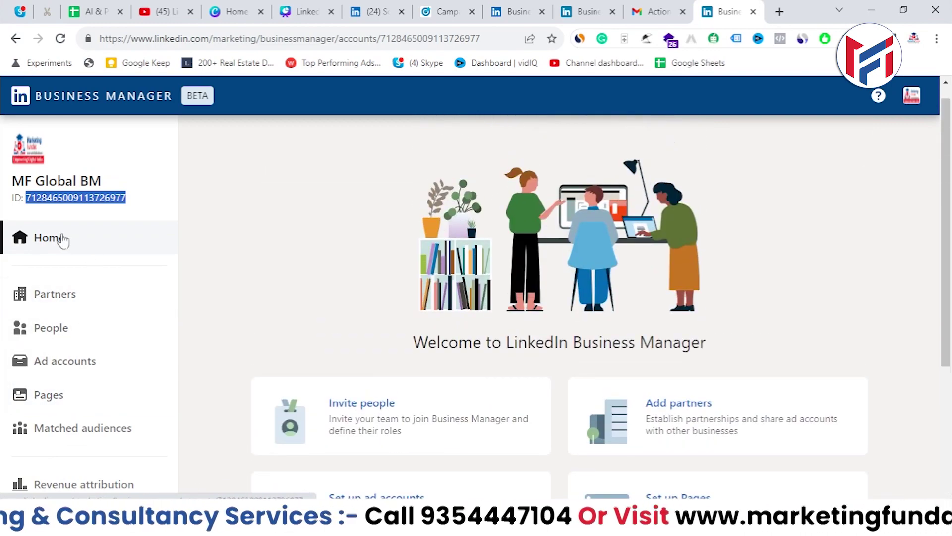
{"action": "scroll", "coordinate": [947, 312], "scroll_direction": "down", "scroll_amount": 1}
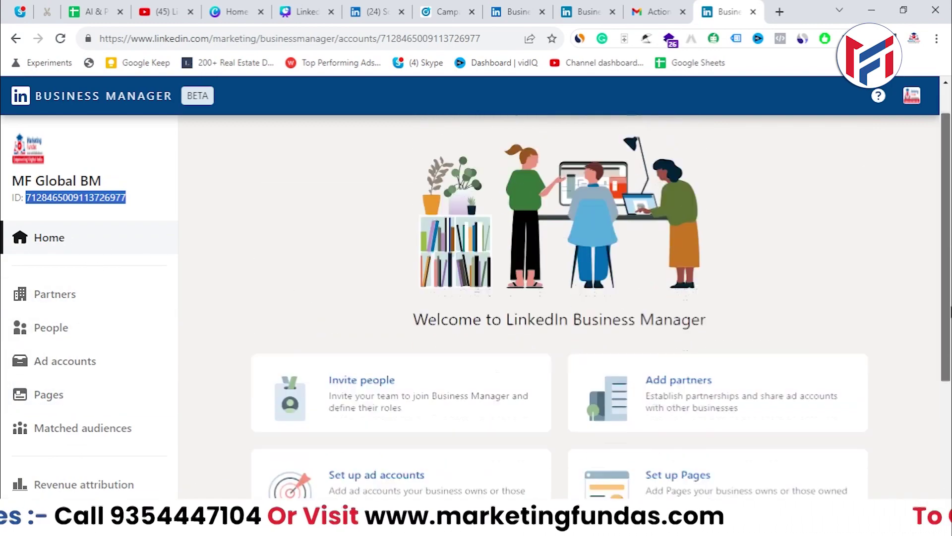
{"action": "scroll", "coordinate": [947, 313], "scroll_direction": "down", "scroll_amount": 4}
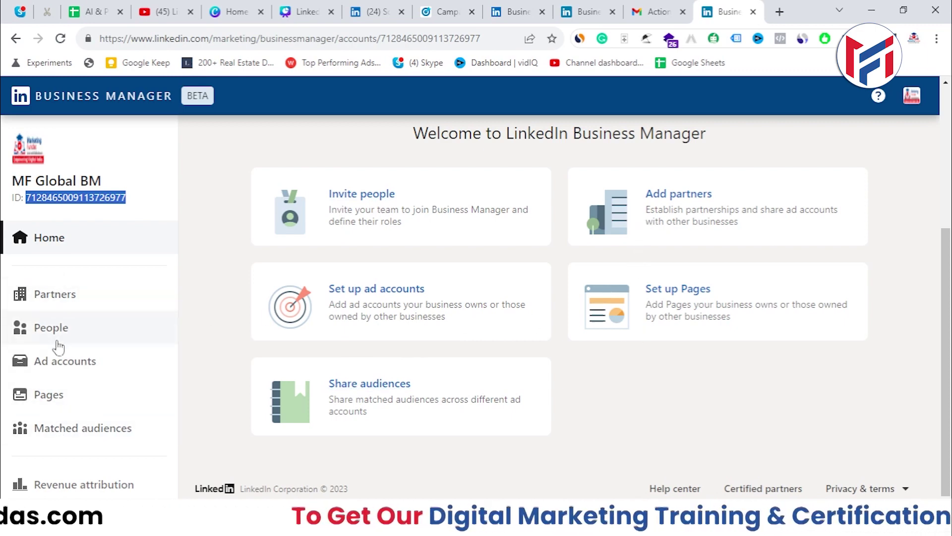
{"action": "scroll", "coordinate": [123, 294], "scroll_direction": "up", "scroll_amount": 4}
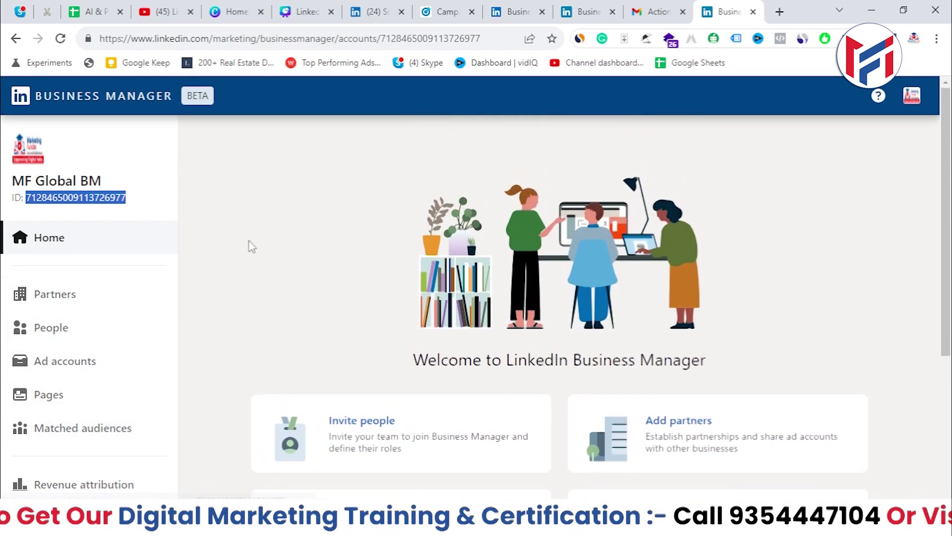
Open the Partners page and activate the Business Manager ID field for adding a partner.
{"action": "left_click", "coordinate": [90, 300]}
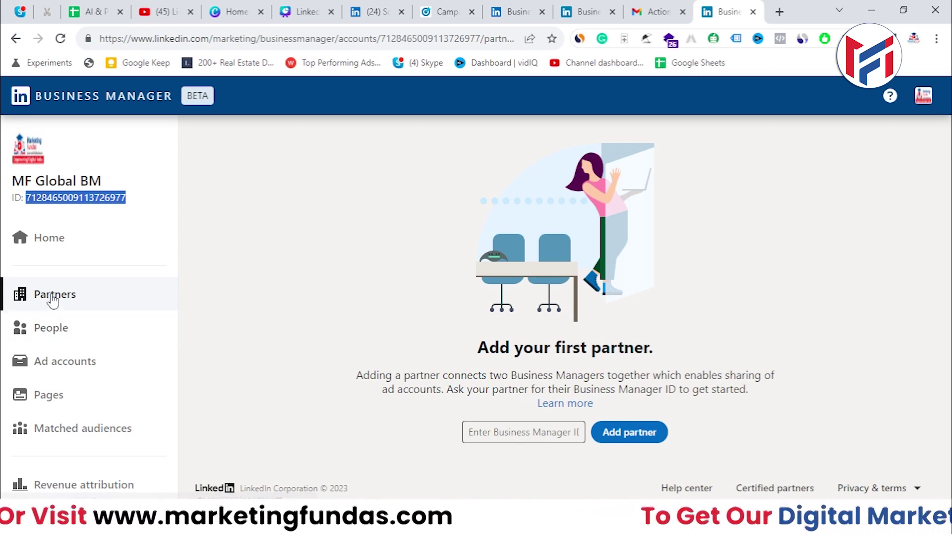
{"action": "left_click", "coordinate": [494, 436]}
{"action": "left_click", "coordinate": [487, 438]}
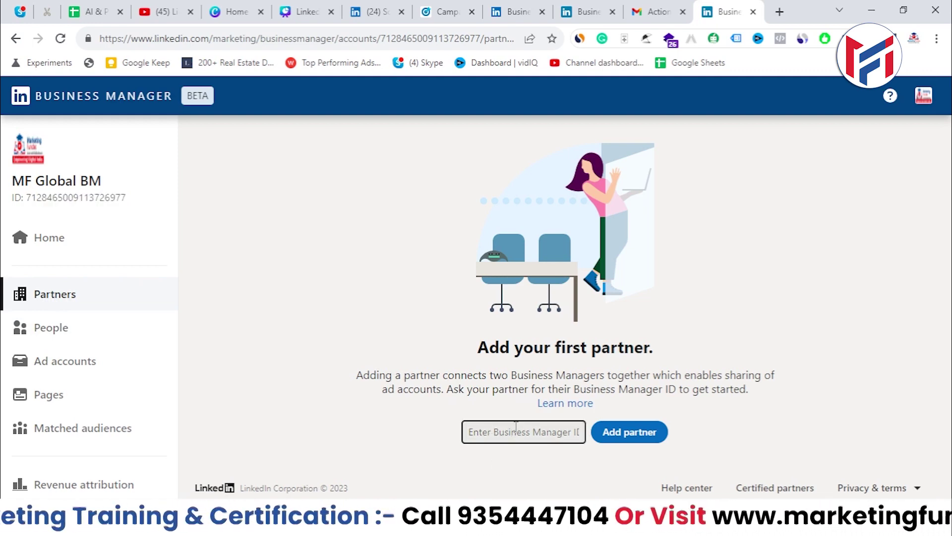
{"action": "type", "text": "**"}
{"action": "key", "text": "BackSpace"}
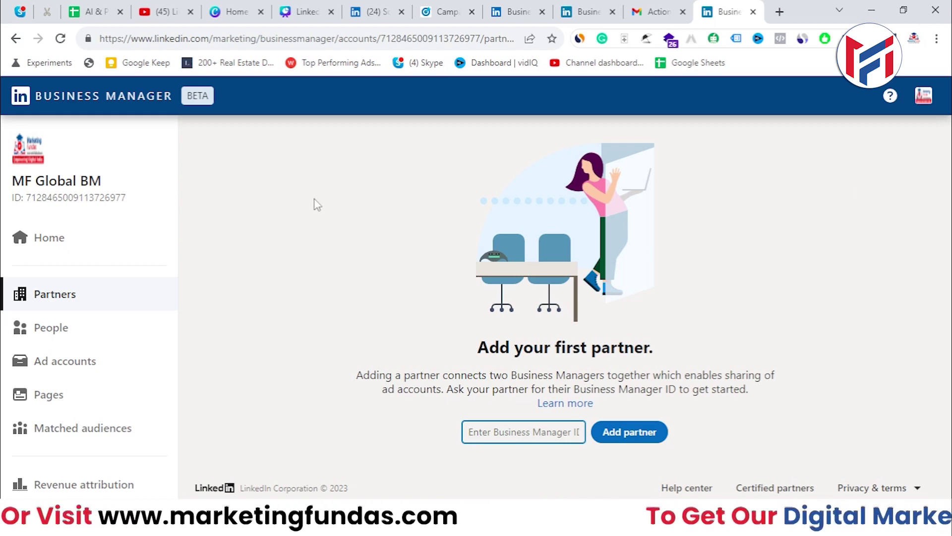
{"action": "type", "text": "**"}
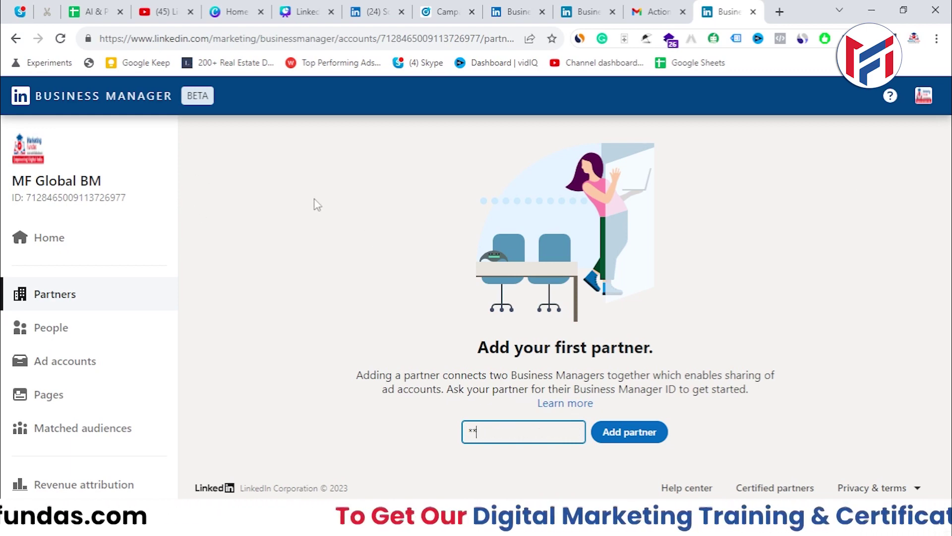
{"action": "key", "text": "BackSpace"}
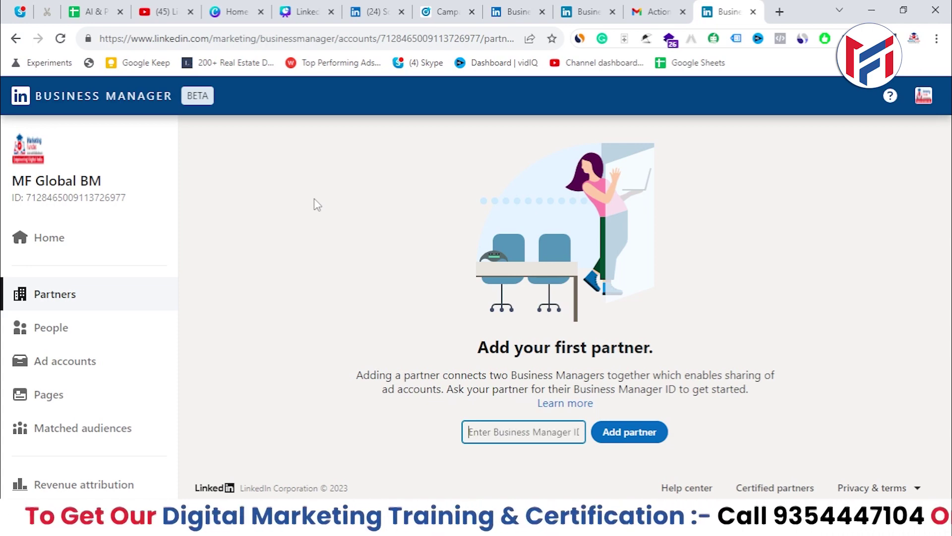
{"action": "type", "text": "-"}
{"action": "key", "text": "BackSpace"}
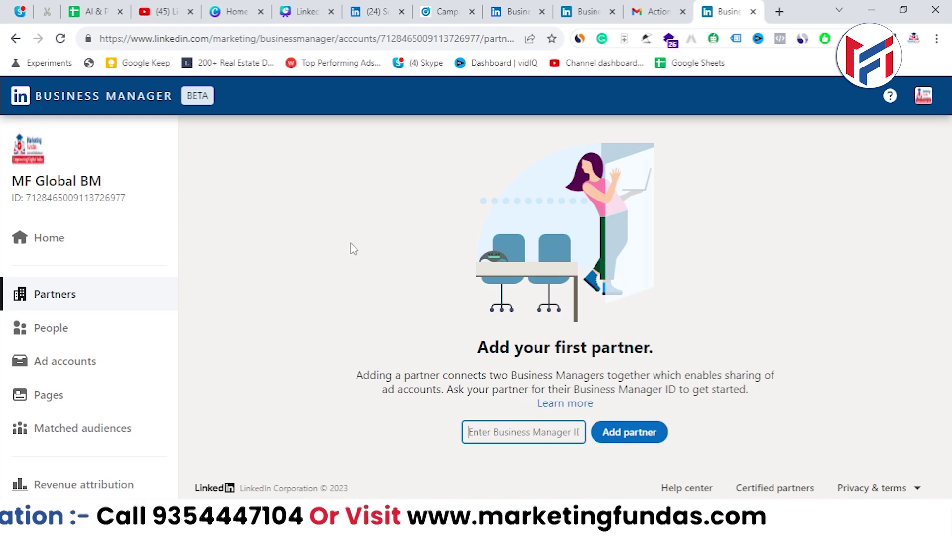
Open the People page of MF Global BM and briefly check Campaign Manager's campaign groups for comparison.
{"action": "left_click", "coordinate": [101, 337]}
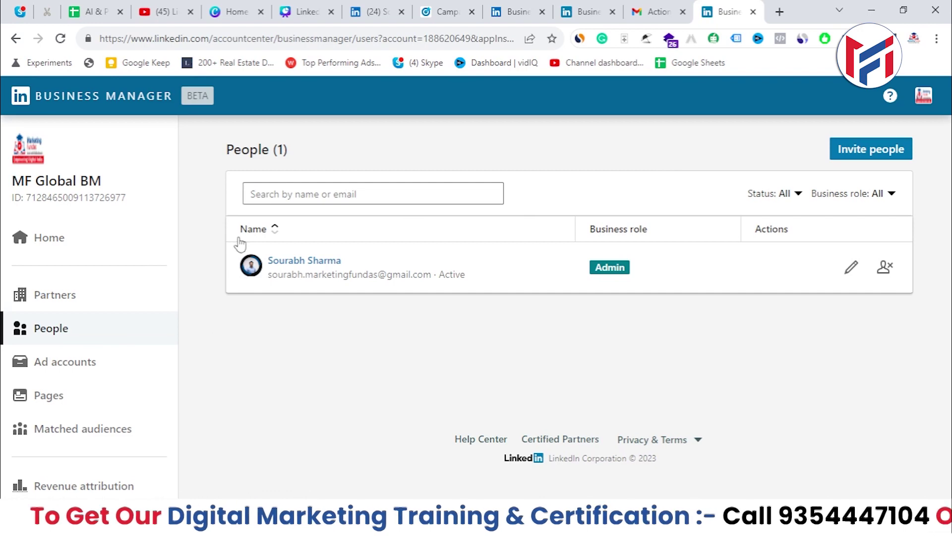
{"action": "left_click", "coordinate": [431, 7]}
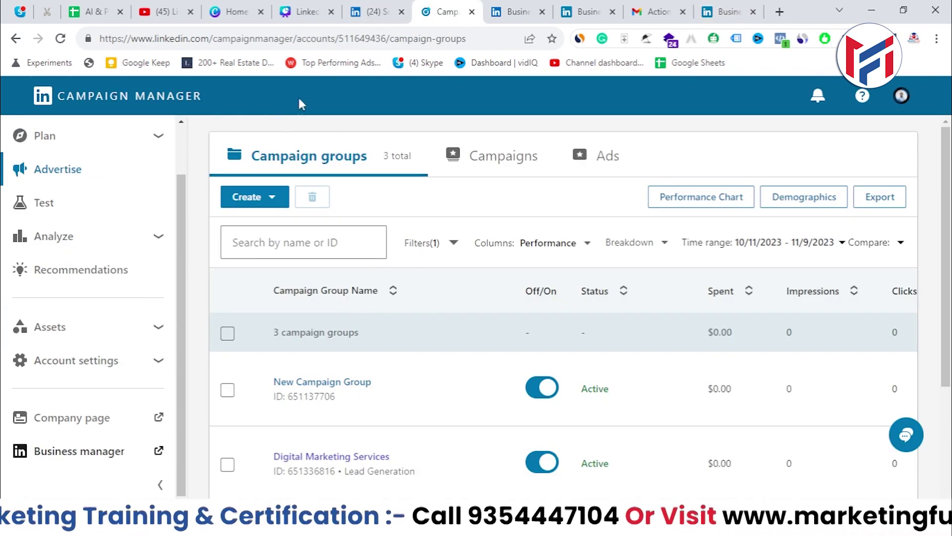
{"action": "left_click", "coordinate": [735, 7]}
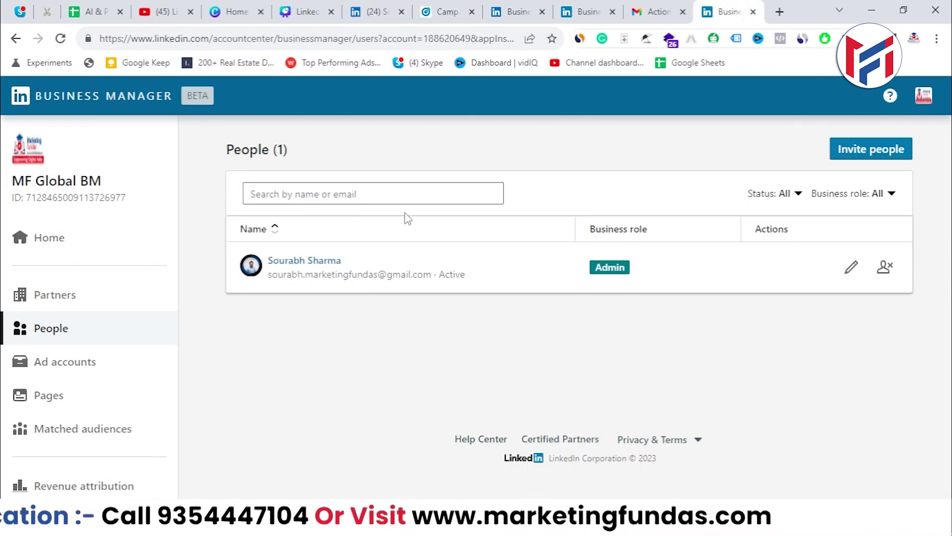
Open the people invitation form and compare the Admin, Employee and Contractor business roles, leaving Employee selected.
{"action": "left_click", "coordinate": [846, 151]}
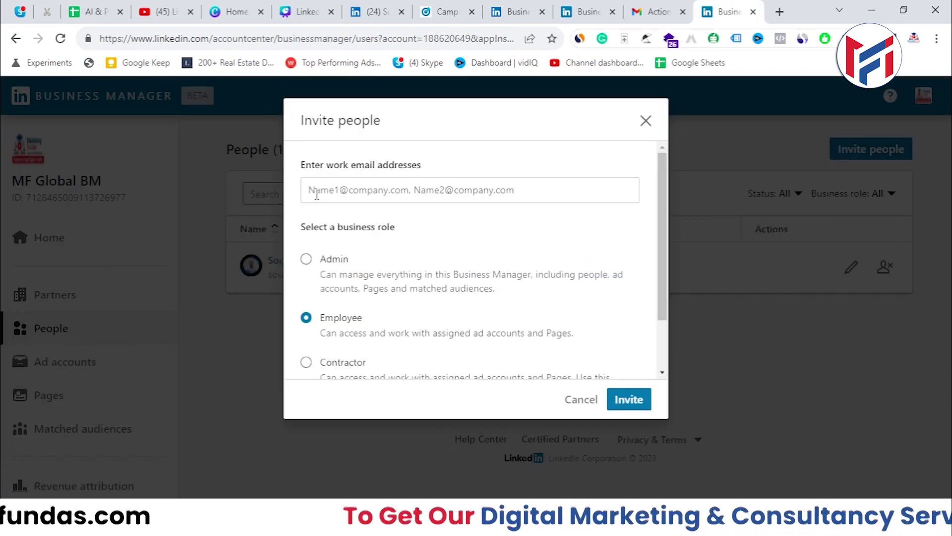
{"action": "left_click", "coordinate": [417, 199]}
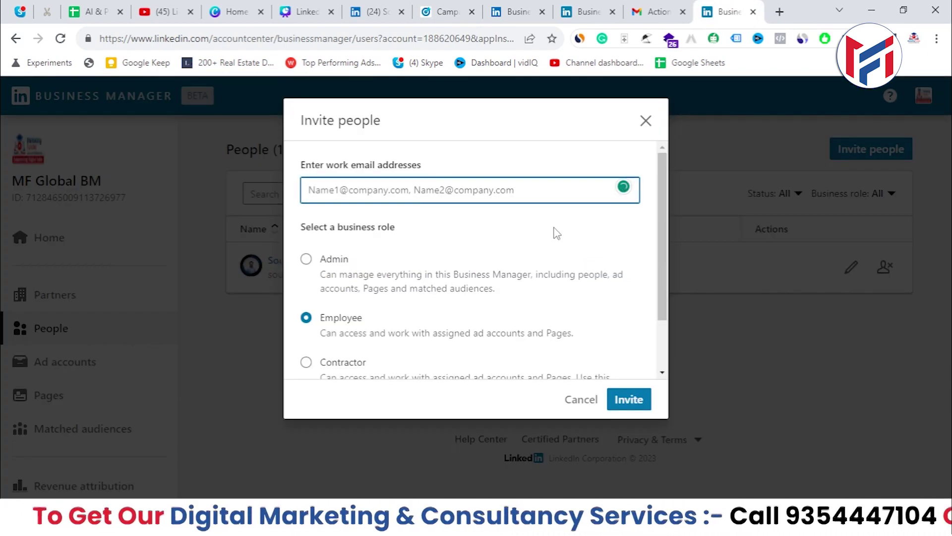
{"action": "scroll", "coordinate": [557, 233], "scroll_direction": "down", "scroll_amount": 2}
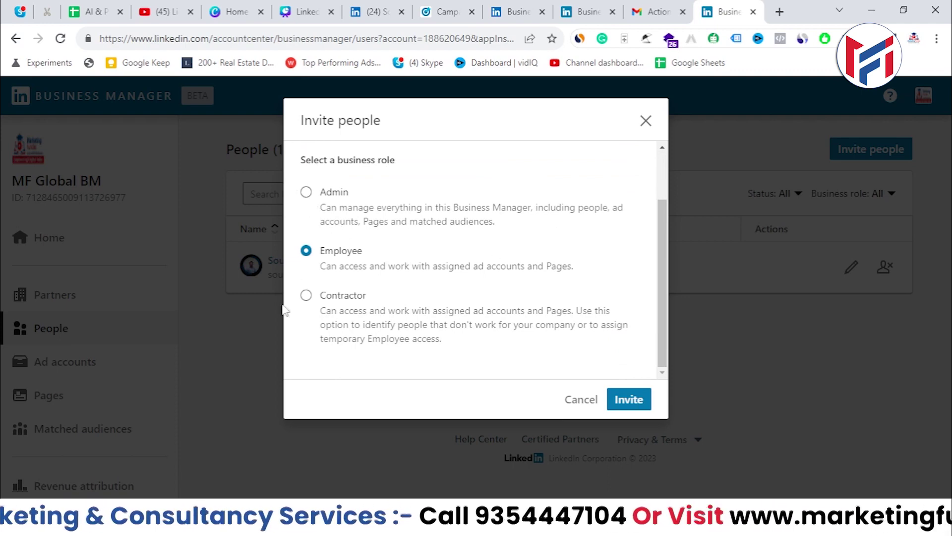
{"action": "left_click", "coordinate": [306, 192]}
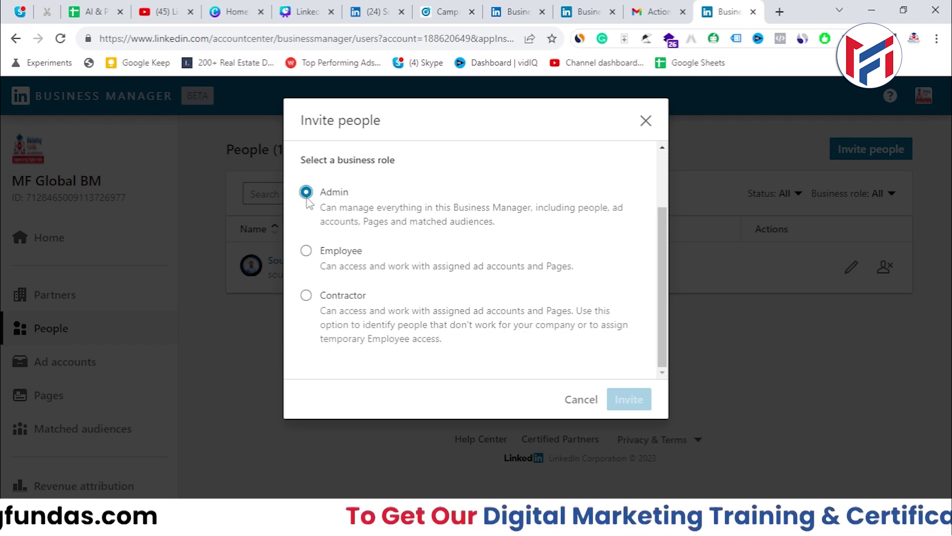
{"action": "left_click", "coordinate": [305, 249]}
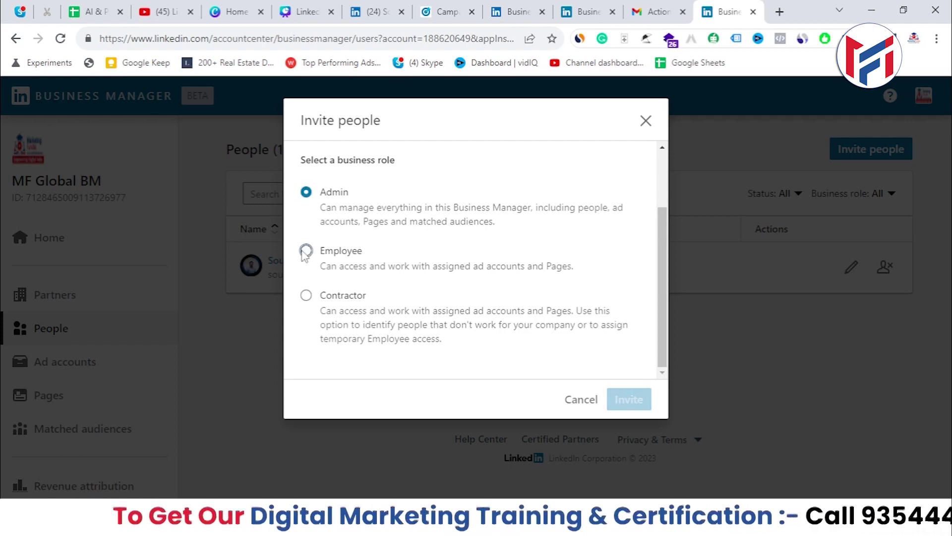
{"action": "left_click", "coordinate": [306, 295]}
{"action": "left_click", "coordinate": [308, 251]}
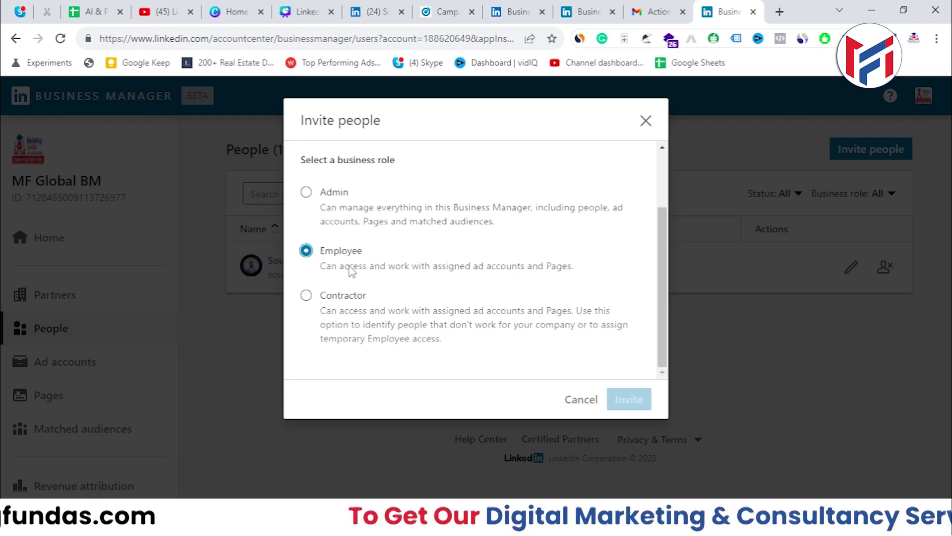
Enter the invitee's email address as the work email in the invitation form.
{"action": "scroll", "coordinate": [372, 198], "scroll_direction": "up", "scroll_amount": 2}
{"action": "left_click", "coordinate": [372, 185]}
{"action": "type", "text": "s"}
{"action": "key", "text": "BackSpace"}
{"action": "type", "text": "sourabh"}
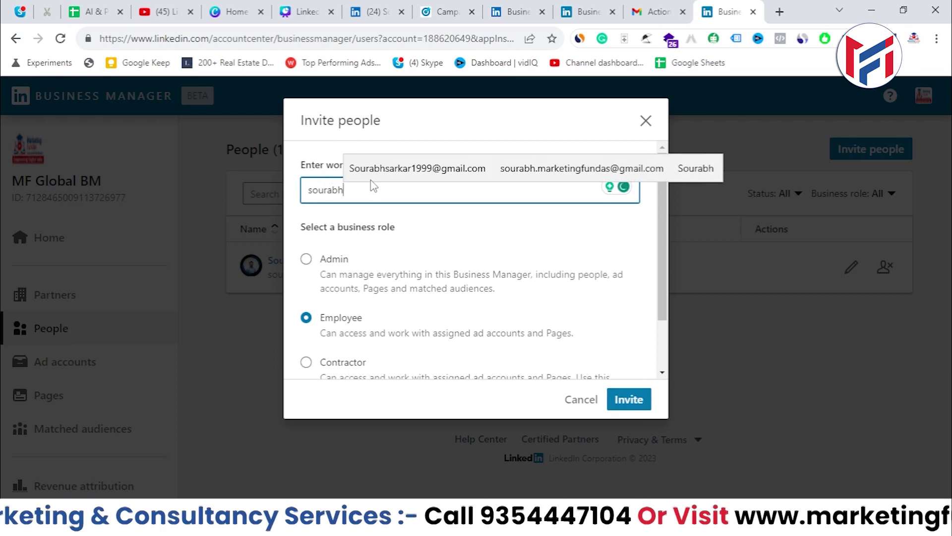
{"action": "scroll", "coordinate": [373, 180], "scroll_direction": "down", "scroll_amount": 2}
{"action": "scroll", "coordinate": [372, 179], "scroll_direction": "up", "scroll_amount": 2}
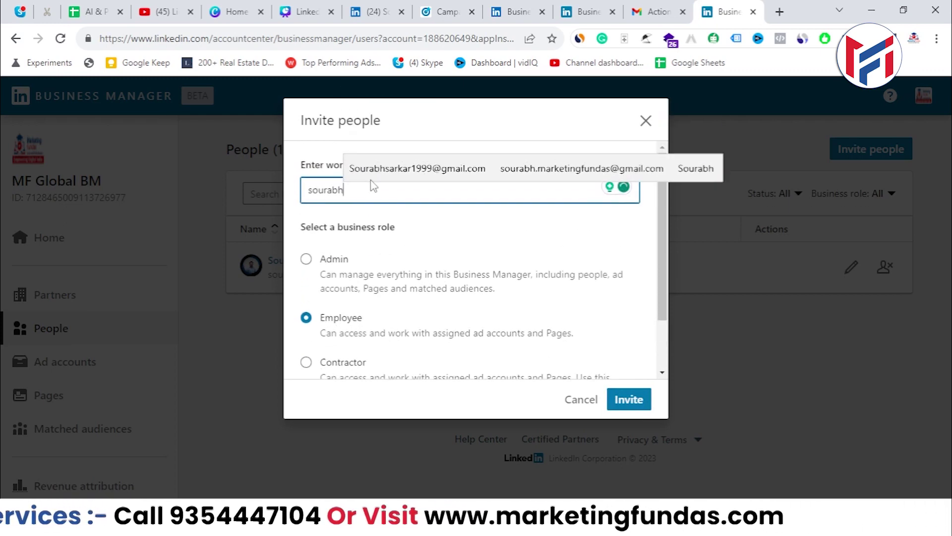
{"action": "left_click", "coordinate": [387, 166]}
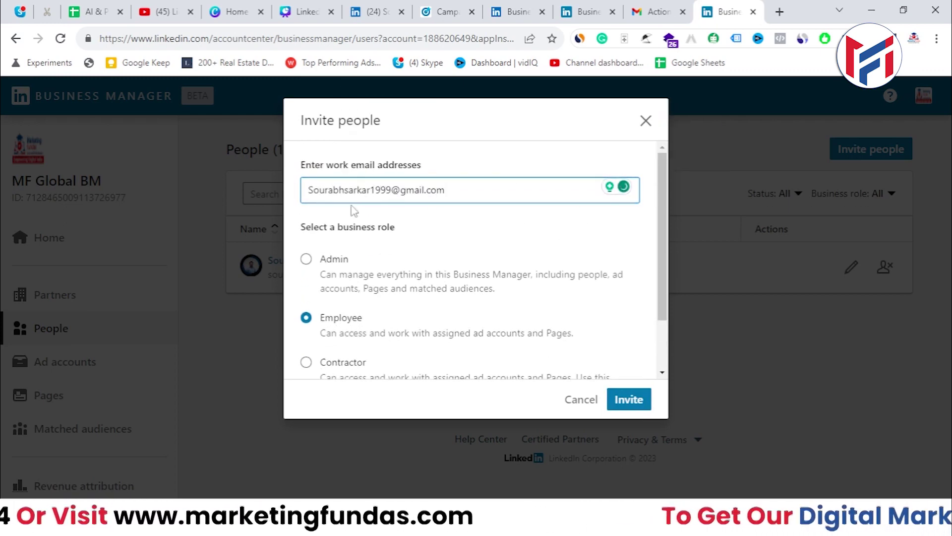
Send the invitation with the Employee business role and dismiss the confirmation.
{"action": "left_click", "coordinate": [396, 273]}
{"action": "scroll", "coordinate": [304, 330], "scroll_direction": "down", "scroll_amount": 2}
{"action": "left_click", "coordinate": [306, 250]}
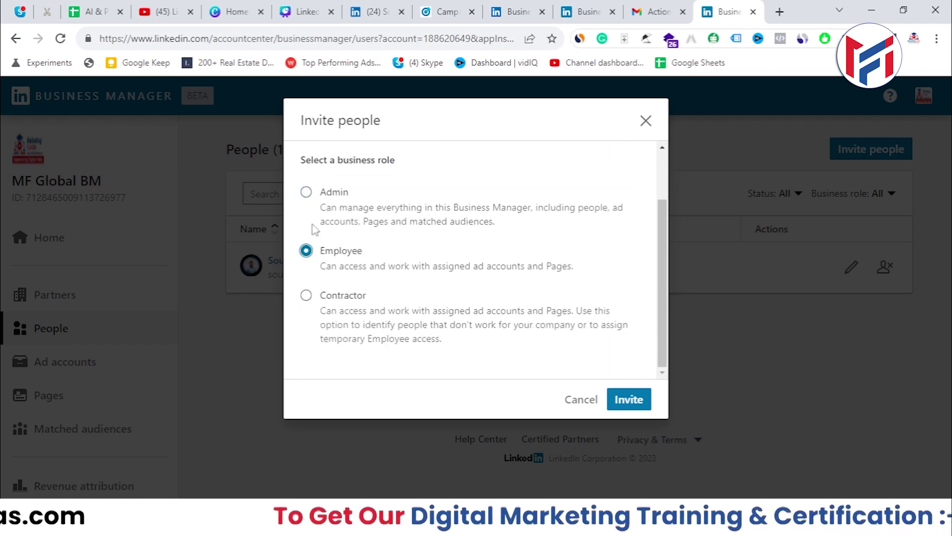
{"action": "left_click", "coordinate": [633, 400]}
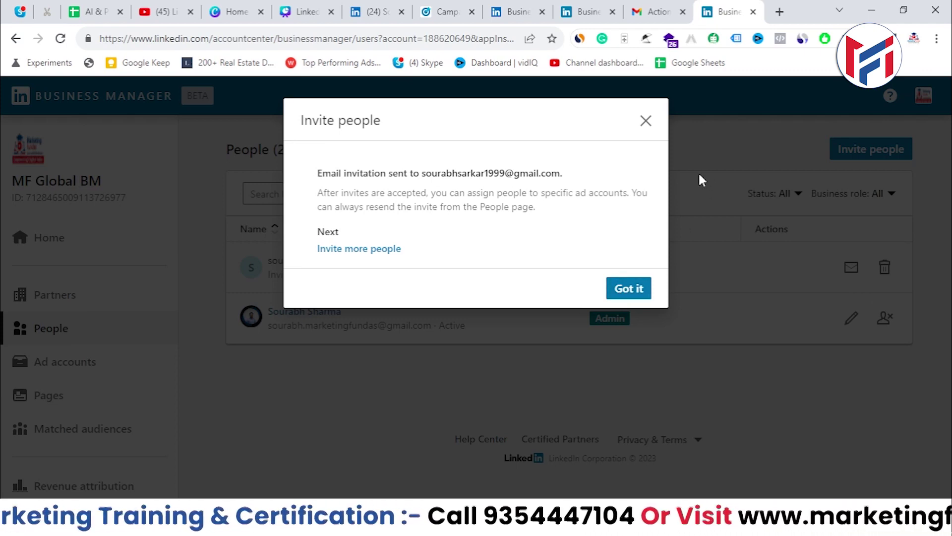
{"action": "left_click", "coordinate": [626, 290]}
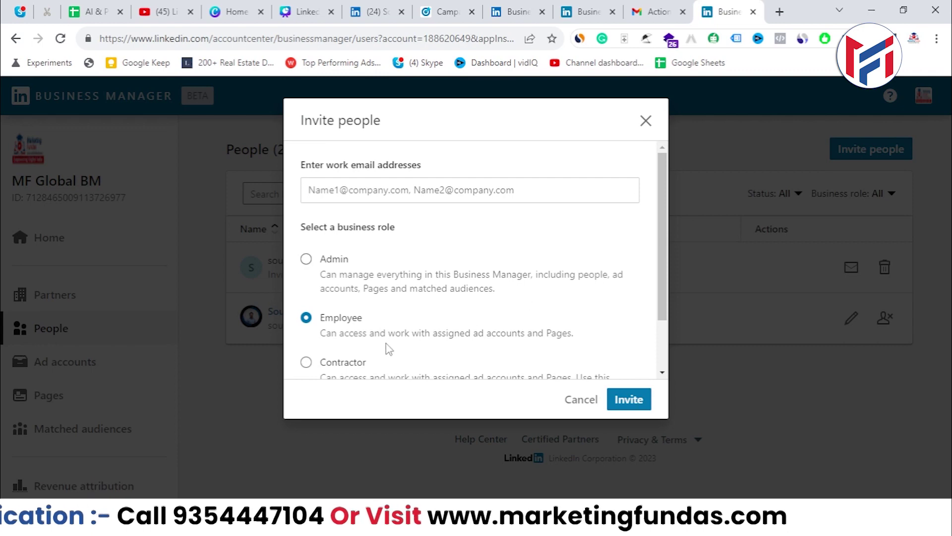
Review the description of the Employee role's access and close the invitation form.
{"action": "scroll", "coordinate": [389, 348], "scroll_direction": "down", "scroll_amount": 2}
{"action": "left_click_drag", "start_coordinate": [320, 266], "coordinate": [581, 269]}
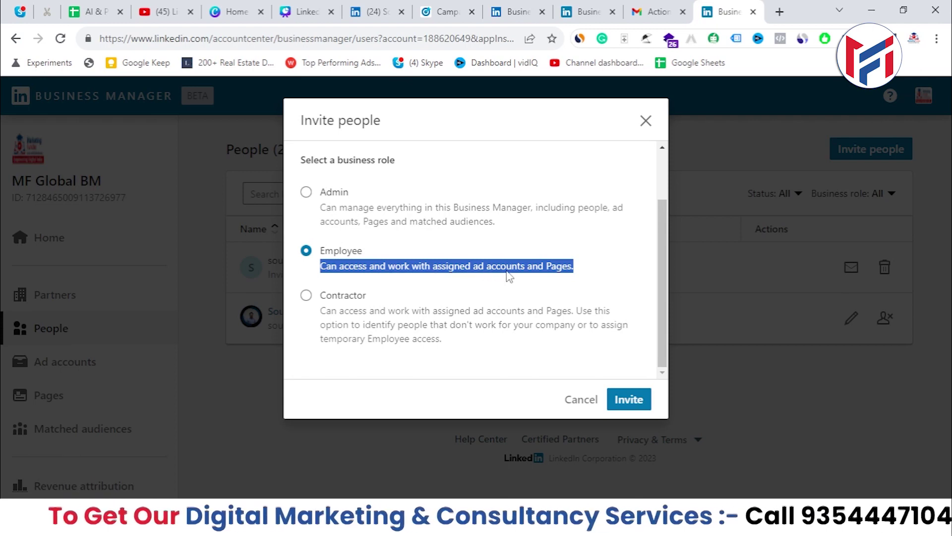
{"action": "left_click", "coordinate": [646, 125]}
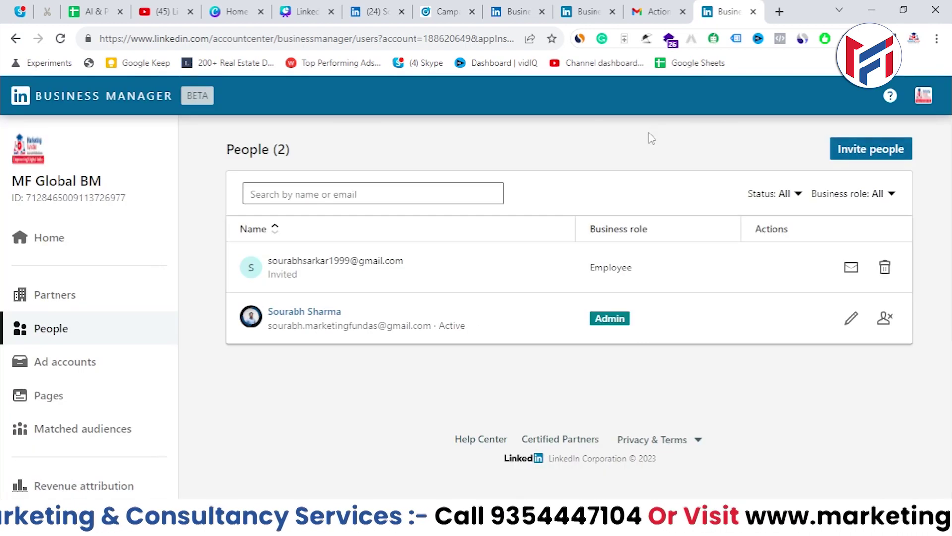
Open the Ad accounts page and reduce the page zoom to 80% so the account-adding options fit.
{"action": "left_click", "coordinate": [104, 369]}
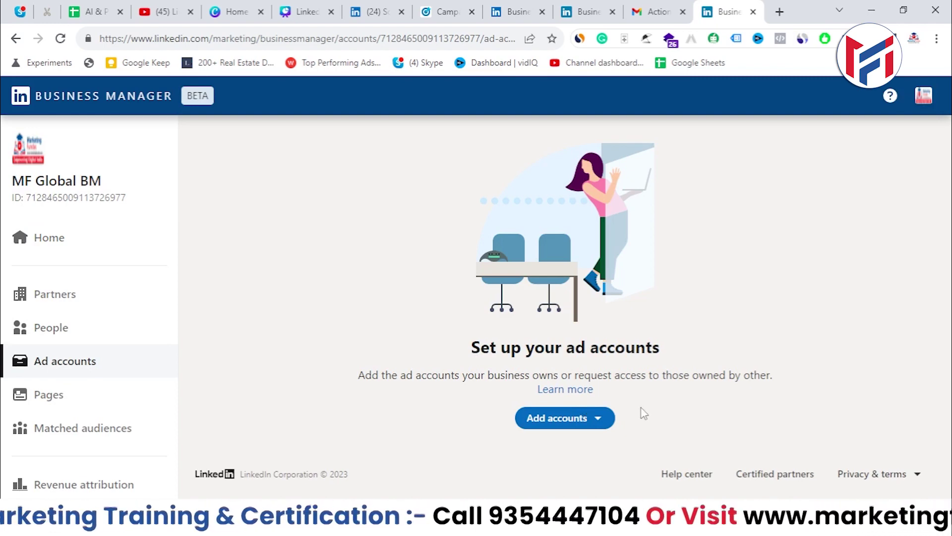
{"action": "left_click", "coordinate": [590, 419]}
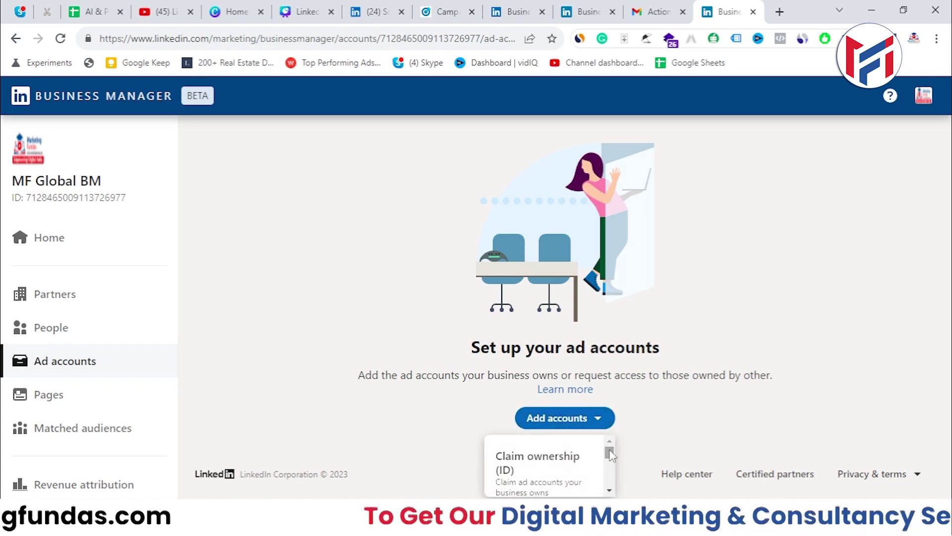
{"action": "left_click_drag", "start_coordinate": [610, 453], "coordinate": [777, 179]}
{"action": "left_click", "coordinate": [937, 39]}
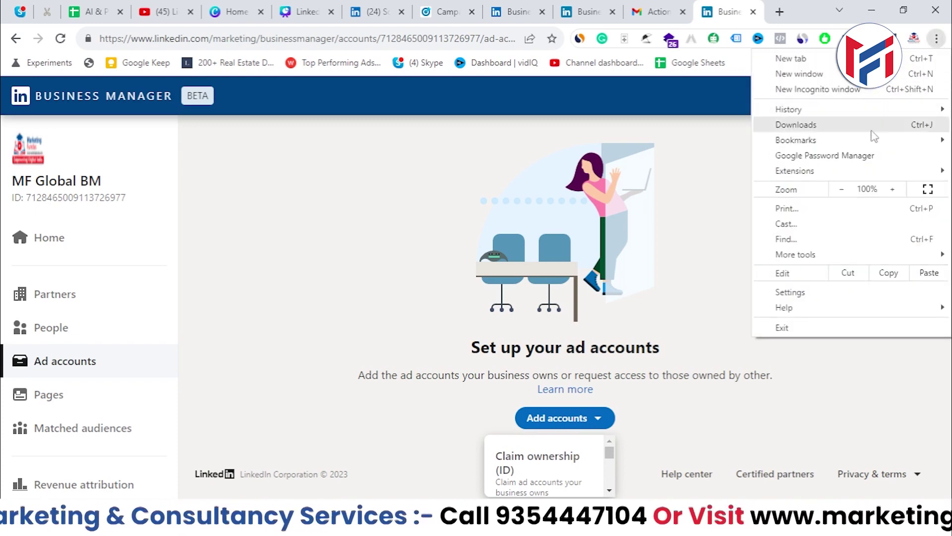
{"action": "left_click", "coordinate": [843, 193]}
{"action": "left_click", "coordinate": [842, 193]}
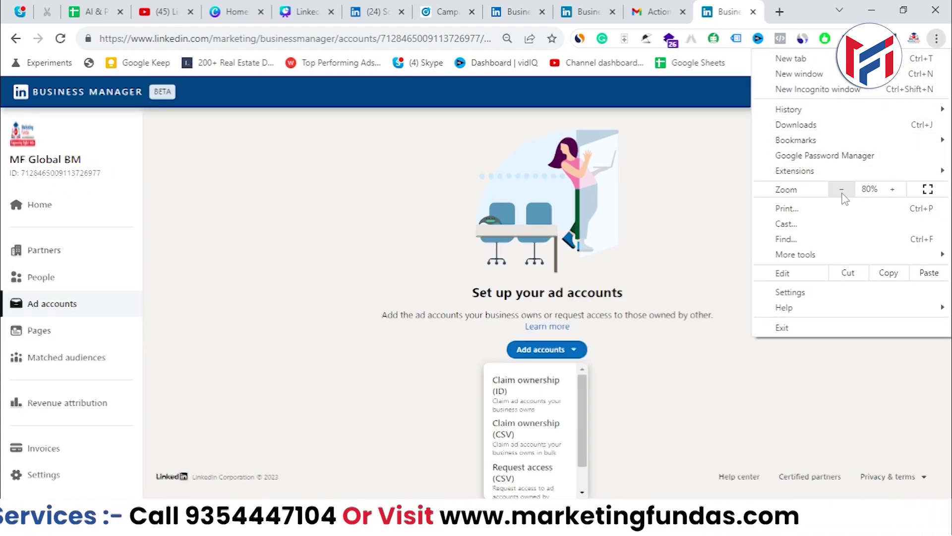
{"action": "left_click", "coordinate": [628, 360]}
Review the options for adding ad accounts: claim ownership by ID, claim ownership by CSV, and request access by CSV.
{"action": "left_click", "coordinate": [568, 352]}
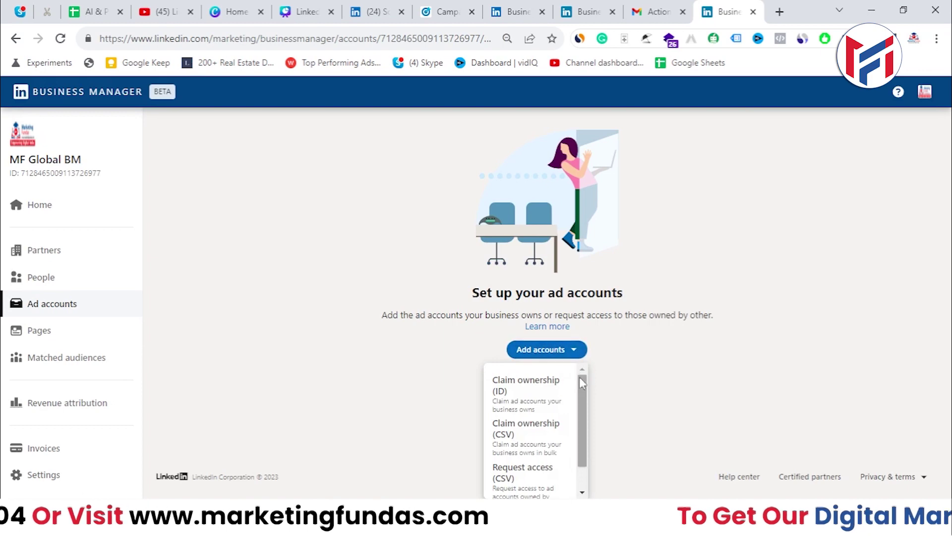
{"action": "left_click_drag", "start_coordinate": [582, 388], "coordinate": [581, 407]}
{"action": "scroll", "coordinate": [581, 412], "scroll_direction": "up", "scroll_amount": 1}
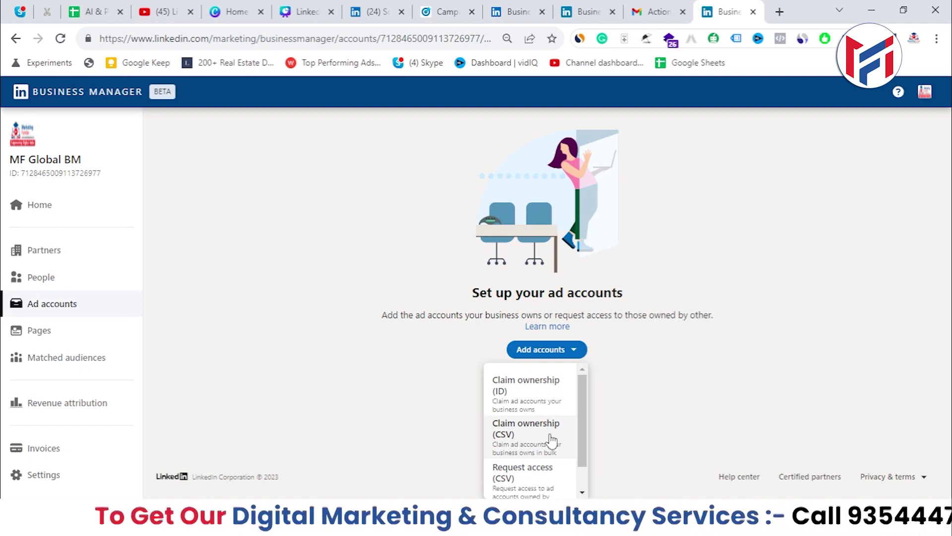
{"action": "left_click_drag", "start_coordinate": [581, 433], "coordinate": [581, 452]}
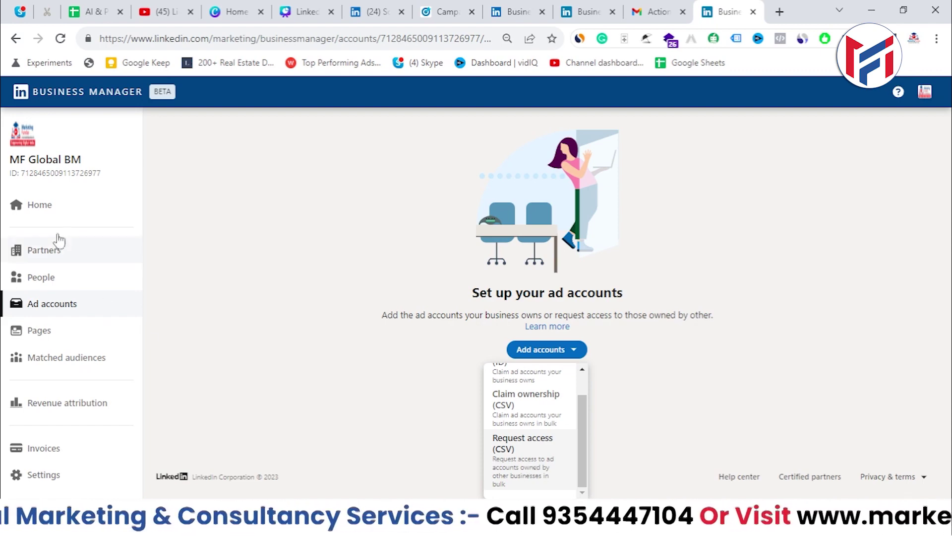
{"action": "scroll", "coordinate": [548, 420], "scroll_direction": "up", "scroll_amount": 2}
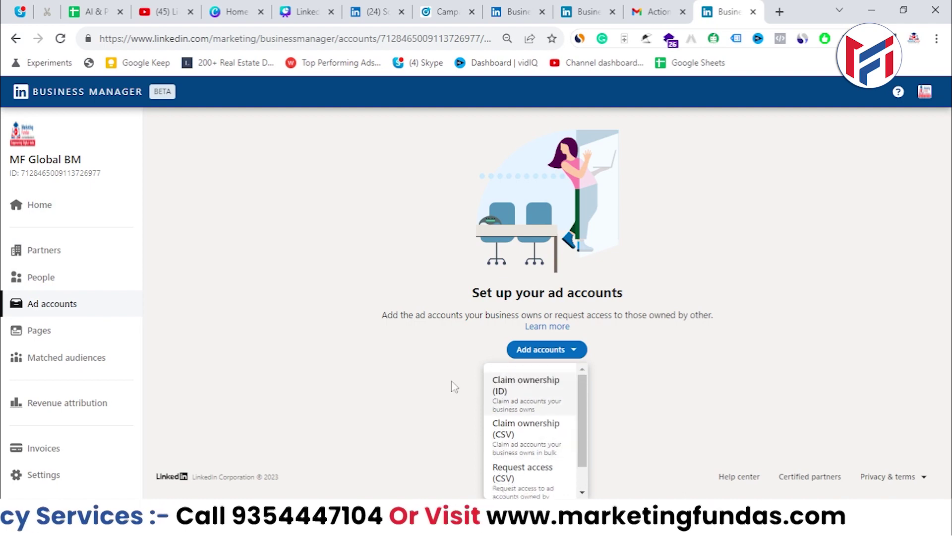
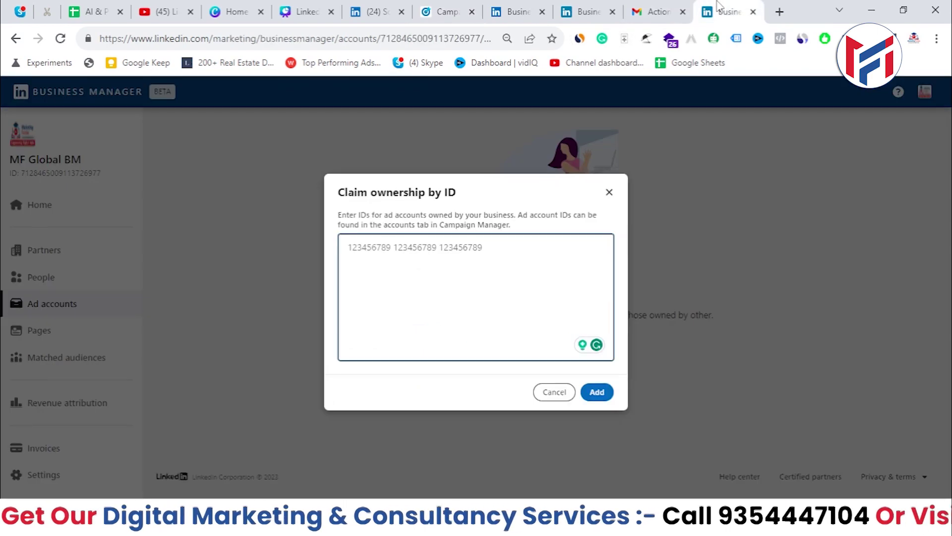
Try to claim ownership of an ad account by pasting and submitting the copied ID.
{"action": "left_click", "coordinate": [426, 249]}
{"action": "right_click", "coordinate": [427, 250]}
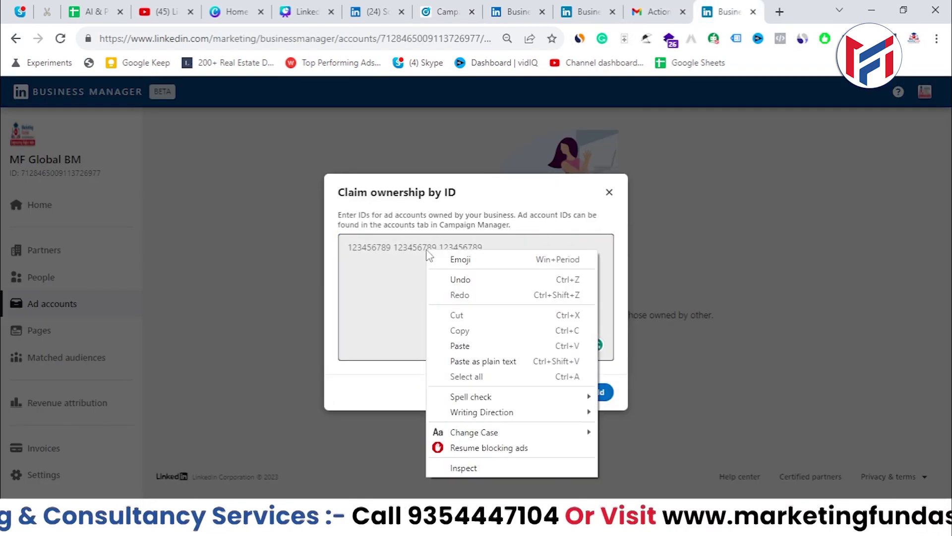
{"action": "left_click", "coordinate": [469, 345]}
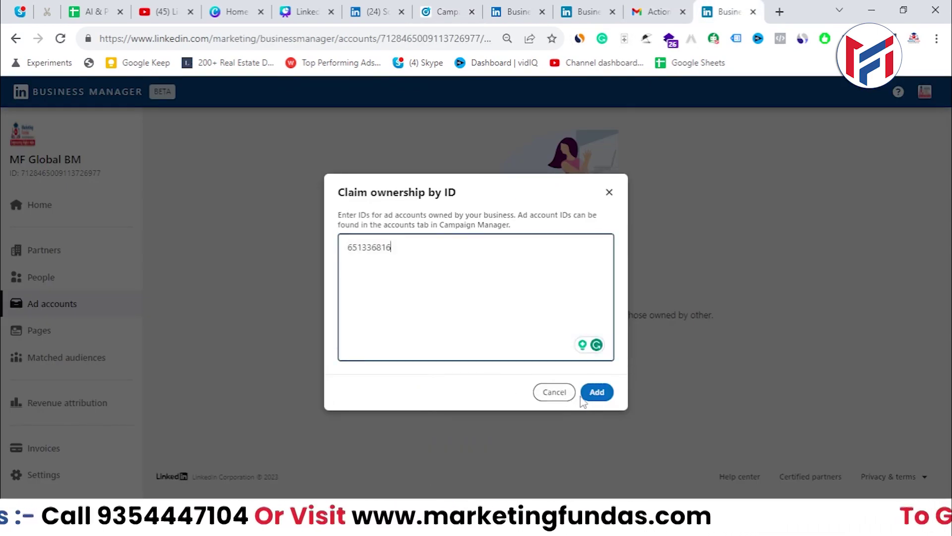
{"action": "left_click", "coordinate": [594, 397]}
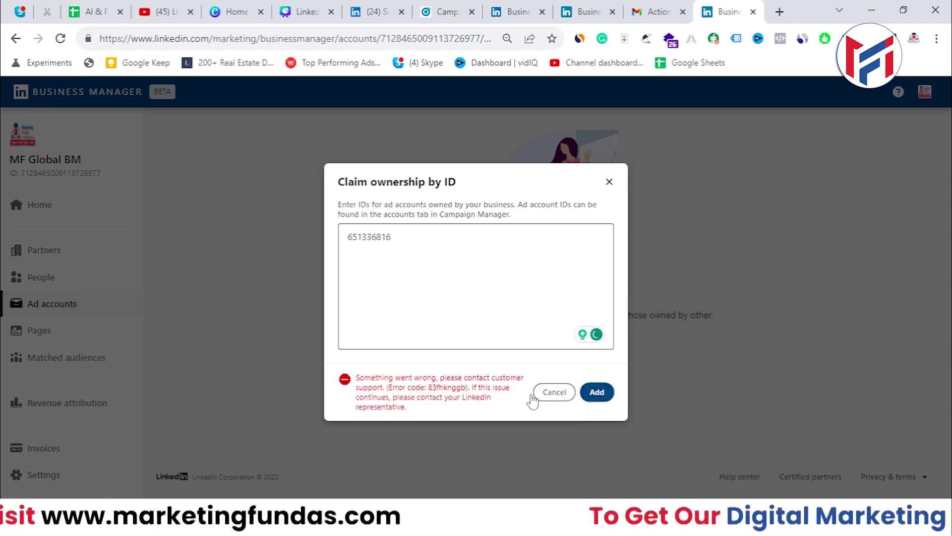
Read the error message, resubmit the same ID for the ownership claim, and cancel the claim by ID.
{"action": "left_click_drag", "start_coordinate": [359, 378], "coordinate": [426, 413]}
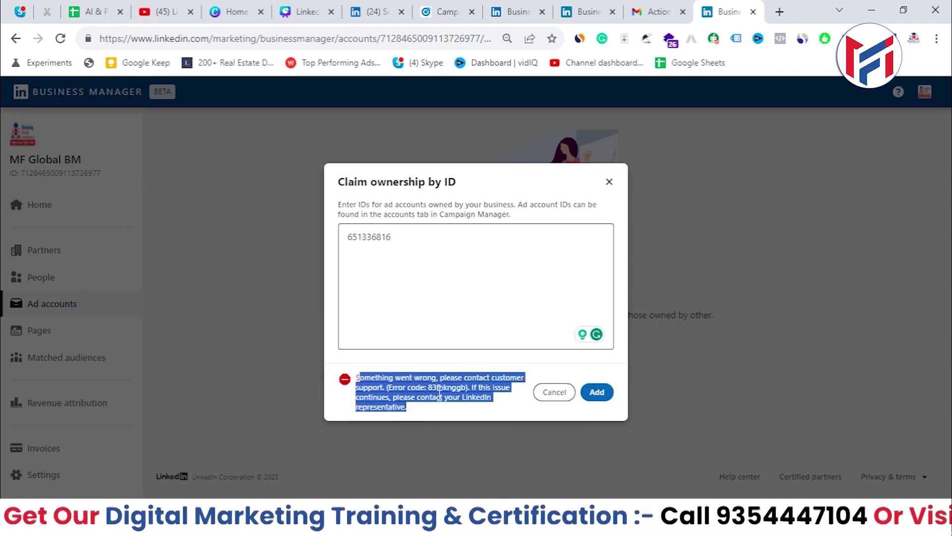
{"action": "left_click", "coordinate": [421, 233]}
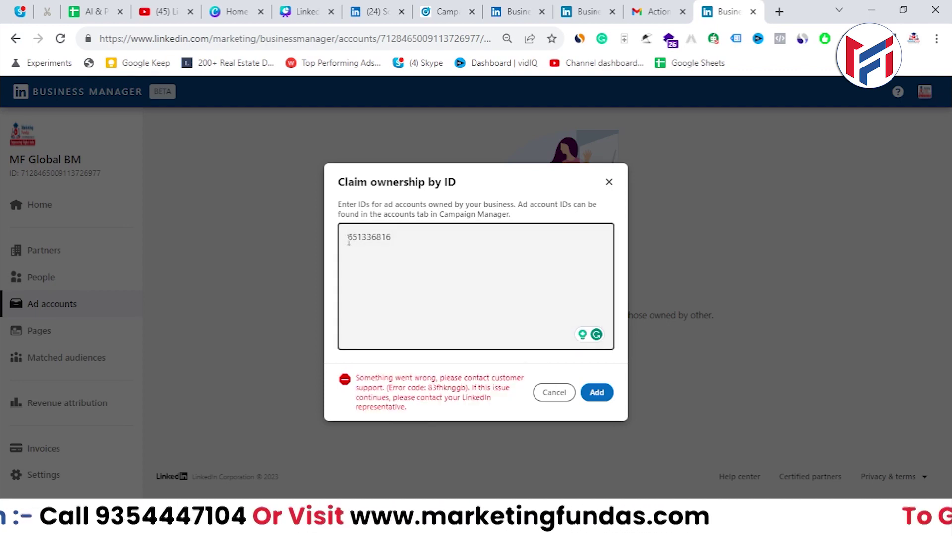
{"action": "left_click", "coordinate": [597, 392]}
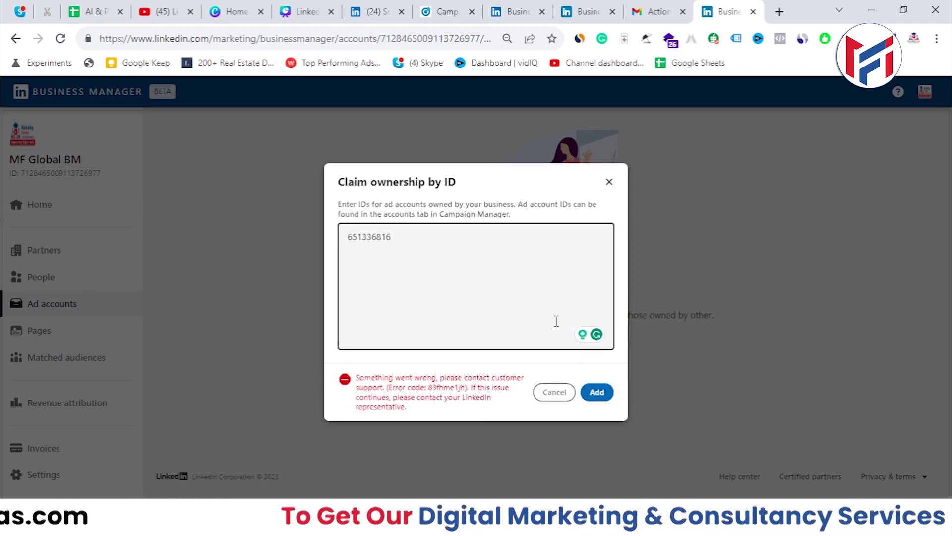
{"action": "left_click_drag", "start_coordinate": [413, 250], "coordinate": [346, 237]}
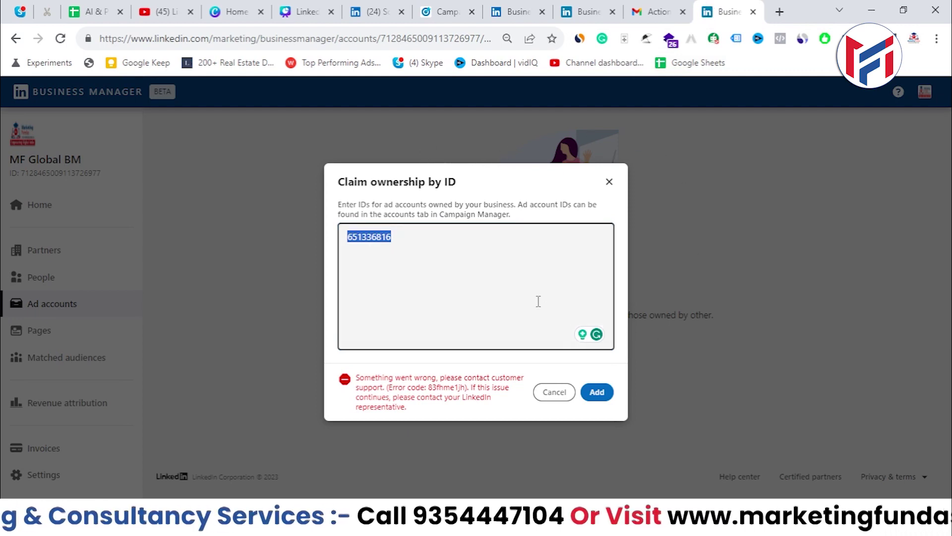
{"action": "left_click", "coordinate": [554, 391]}
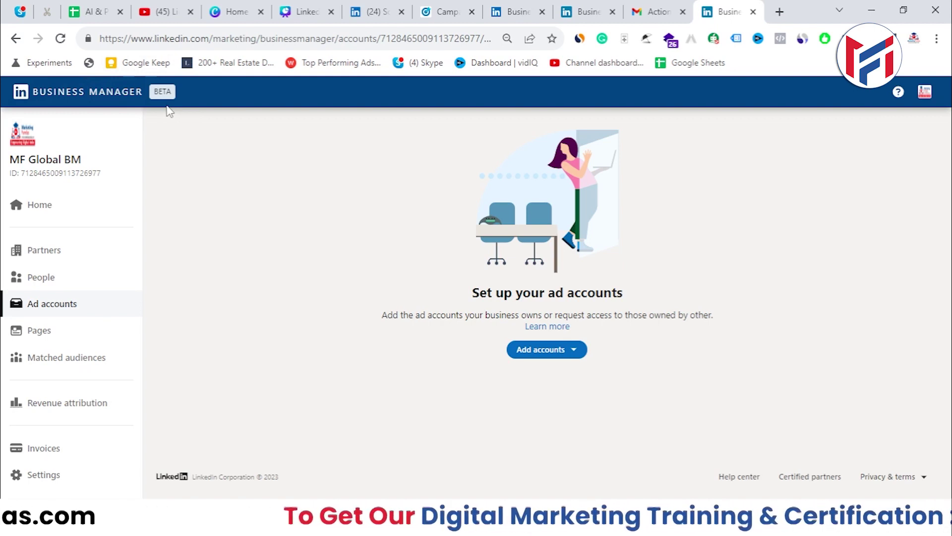
Start claiming ad account ownership by CSV, check the campaign groups in Campaign Manager, and return to the claim form.
{"action": "left_click", "coordinate": [569, 356]}
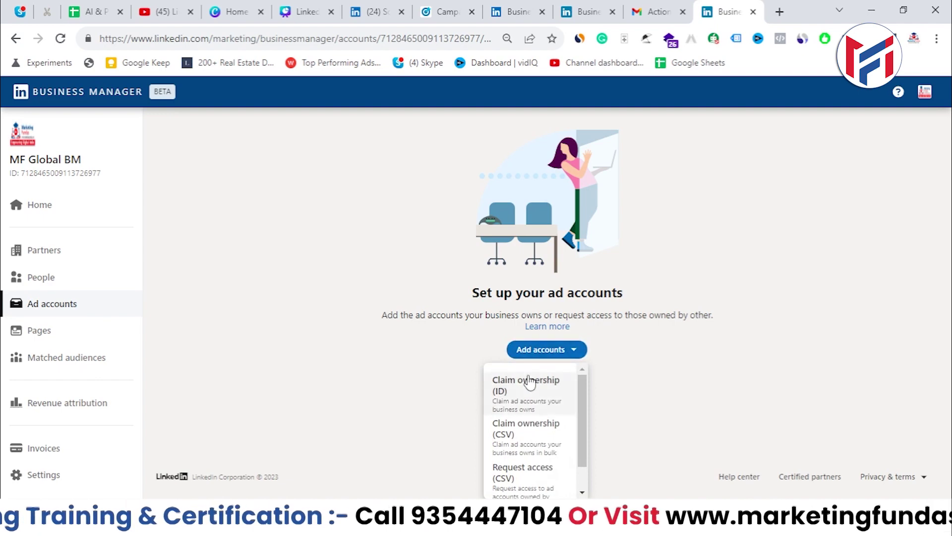
{"action": "left_click", "coordinate": [546, 436]}
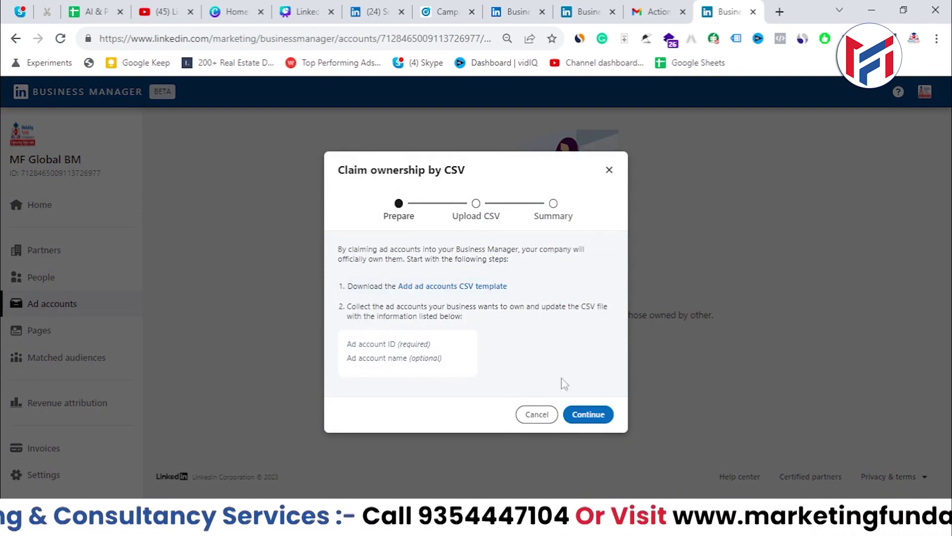
{"action": "left_click", "coordinate": [439, 11]}
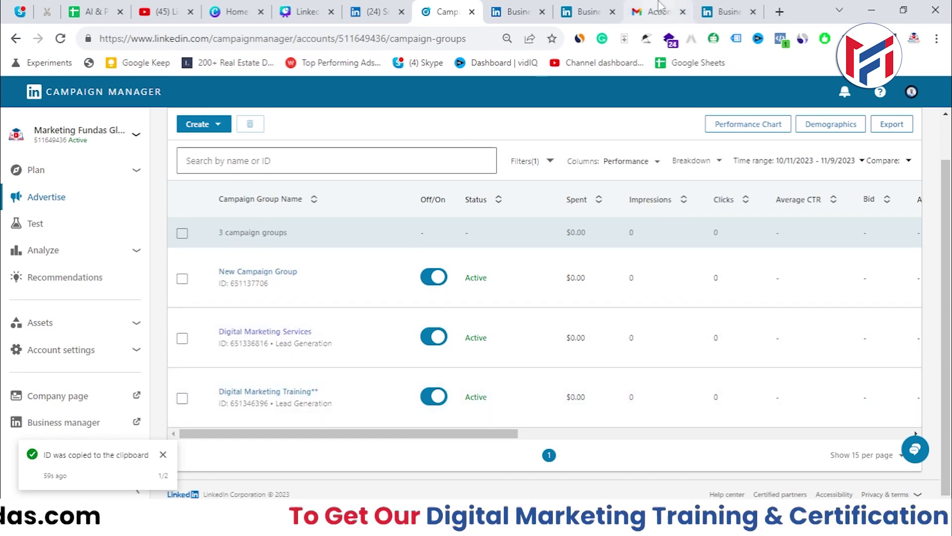
{"action": "left_click", "coordinate": [728, 10]}
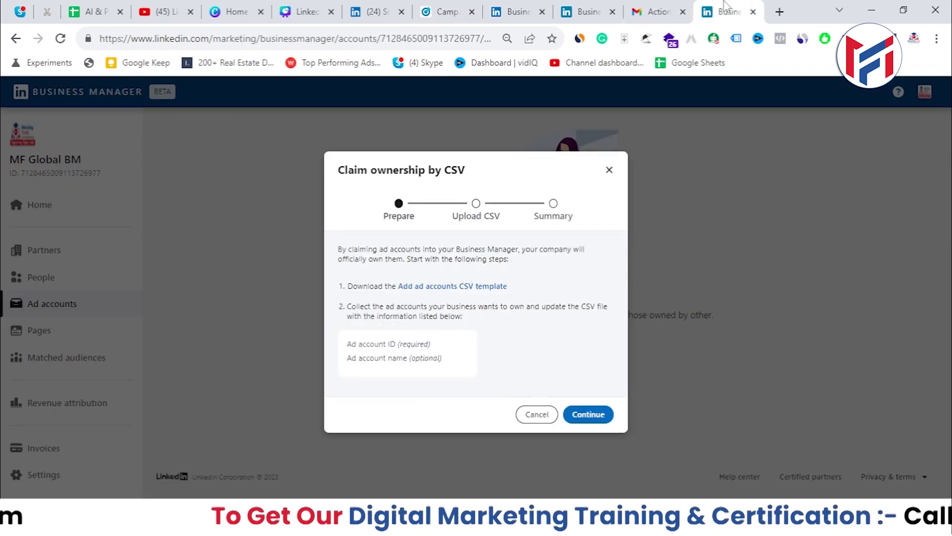
Cancel the CSV ownership claim and start adding a Page owned by the business.
{"action": "left_click", "coordinate": [537, 416]}
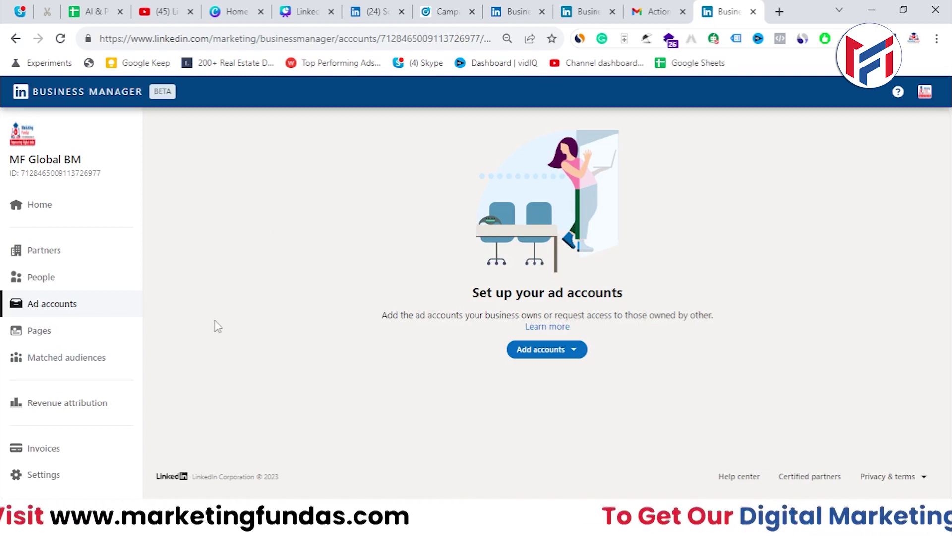
{"action": "left_click", "coordinate": [71, 331]}
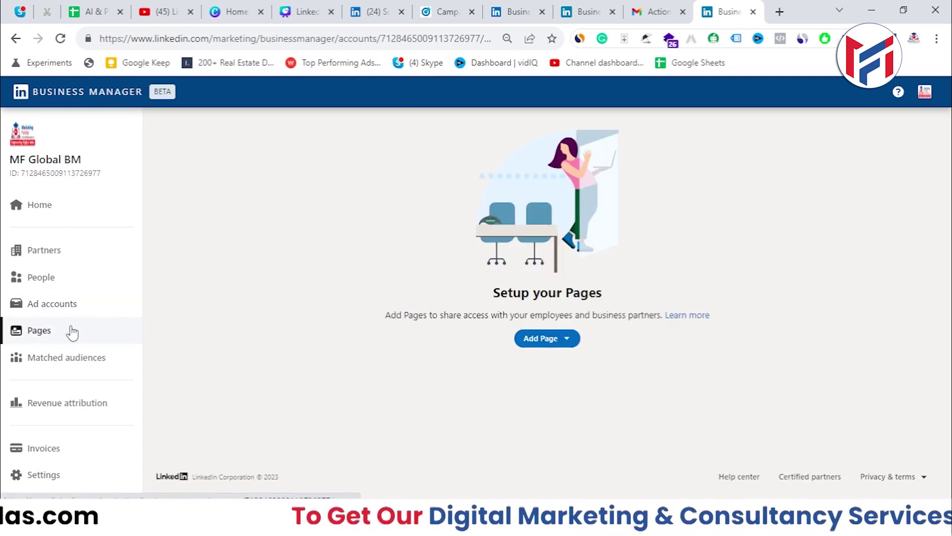
{"action": "left_click", "coordinate": [567, 347]}
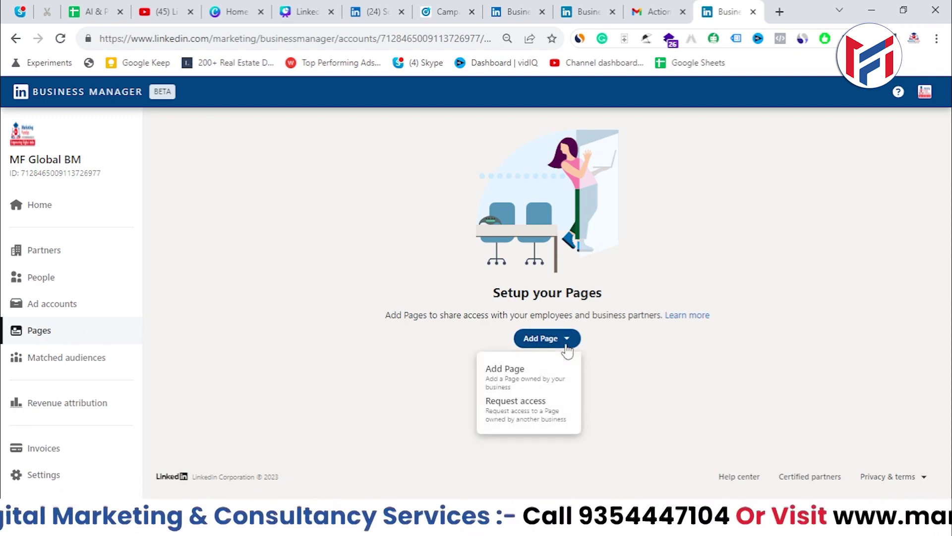
{"action": "left_click", "coordinate": [496, 381]}
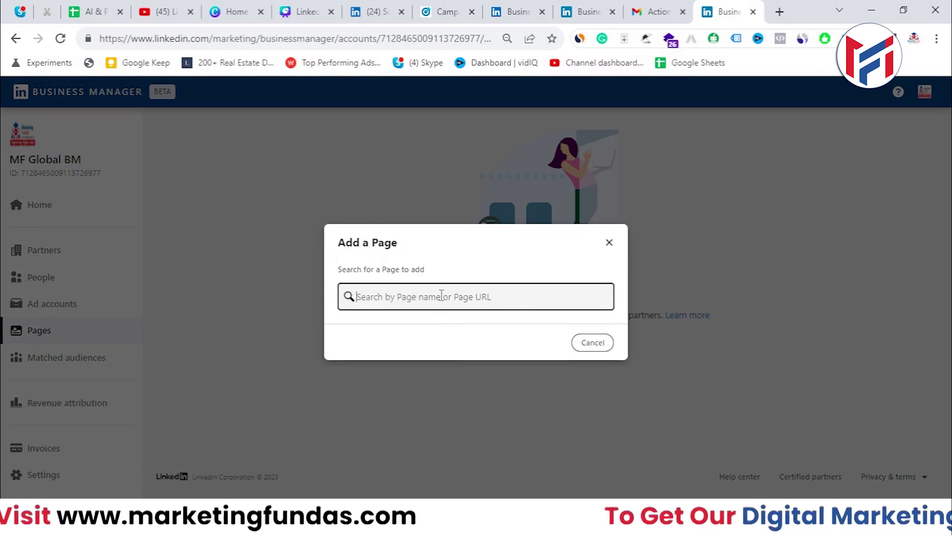
{"action": "type", "text": "mi"}
{"action": "key", "text": "BackSpace"}
{"action": "key", "text": "BackSpace"}
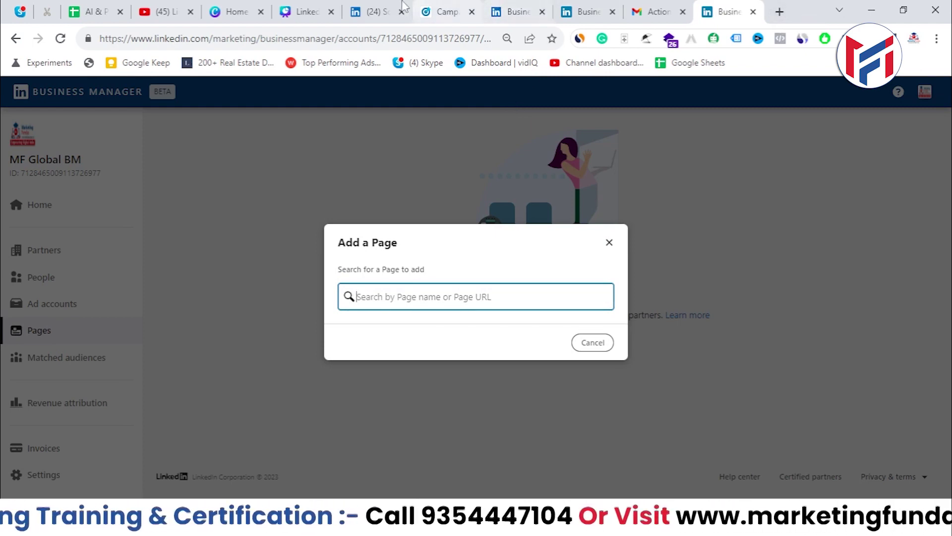
Look up the exact name of the managed company page on LinkedIn and return to the Add a Page form in Business Manager.
{"action": "left_click", "coordinate": [384, 7]}
{"action": "left_click", "coordinate": [935, 123]}
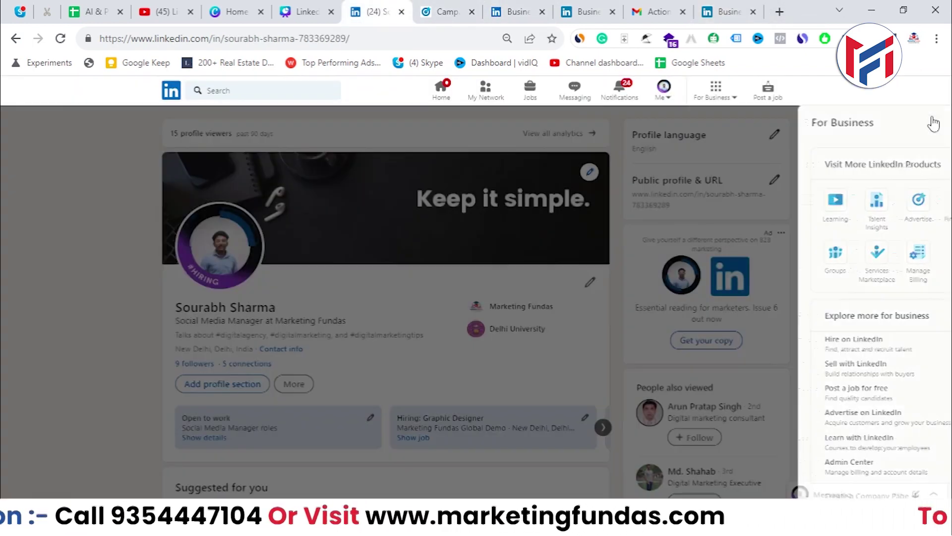
{"action": "left_click", "coordinate": [665, 91]}
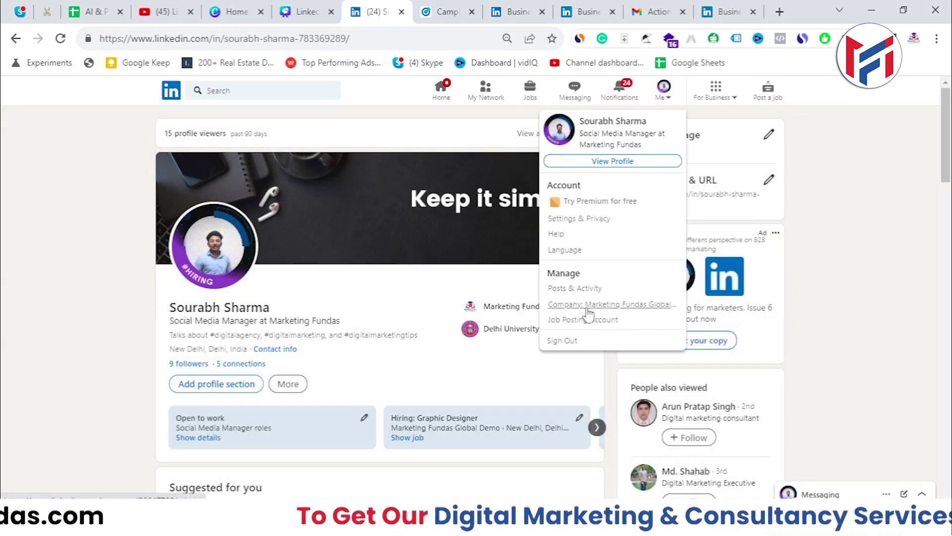
{"action": "left_click", "coordinate": [647, 309]}
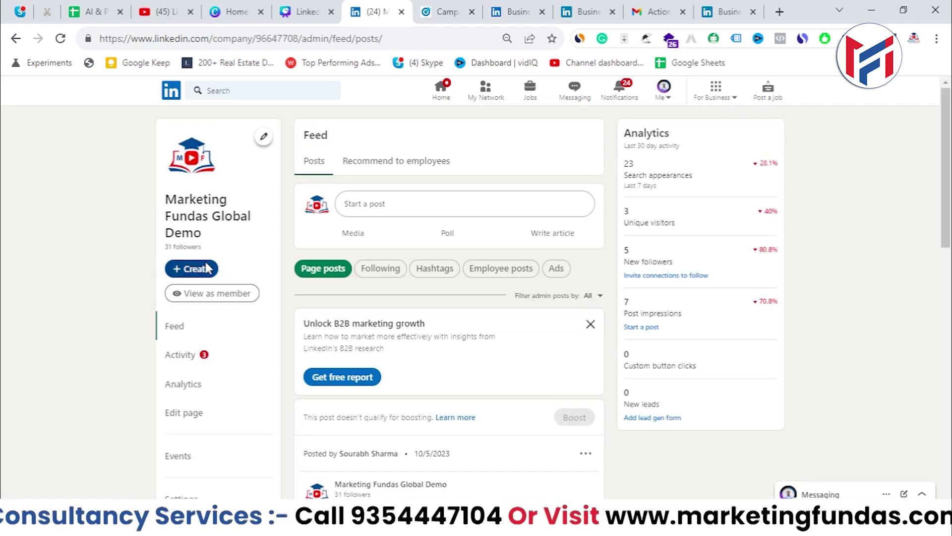
{"action": "left_click_drag", "start_coordinate": [222, 241], "coordinate": [188, 193]}
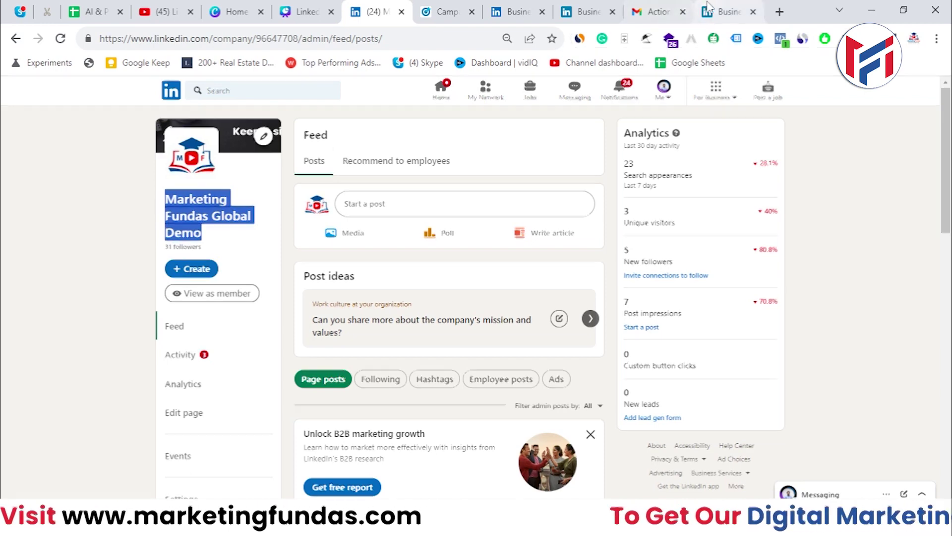
{"action": "left_click", "coordinate": [721, 12]}
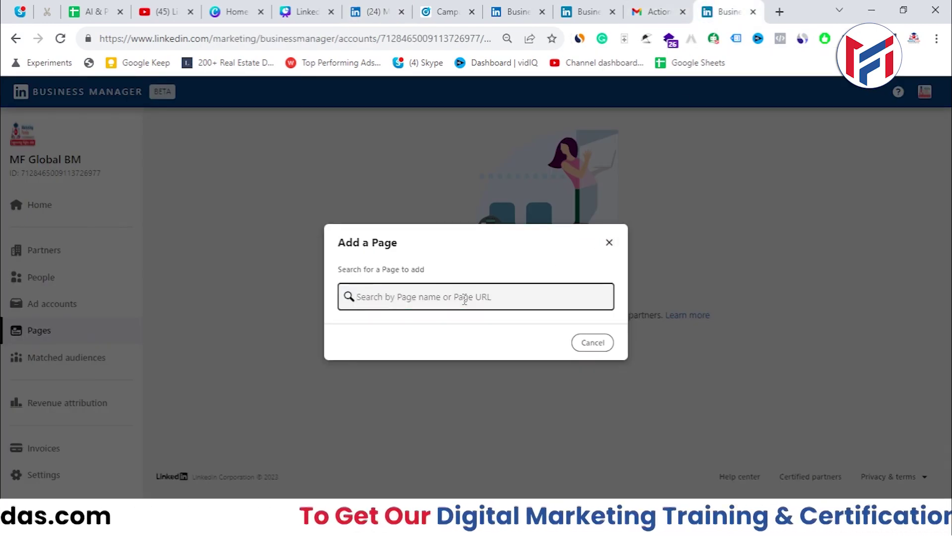
Search for "marketing fundas global demo" and select the Marketing Fundas Global Demo Page to add.
{"action": "type", "text": "~"}
{"action": "key", "text": "BackSpace"}
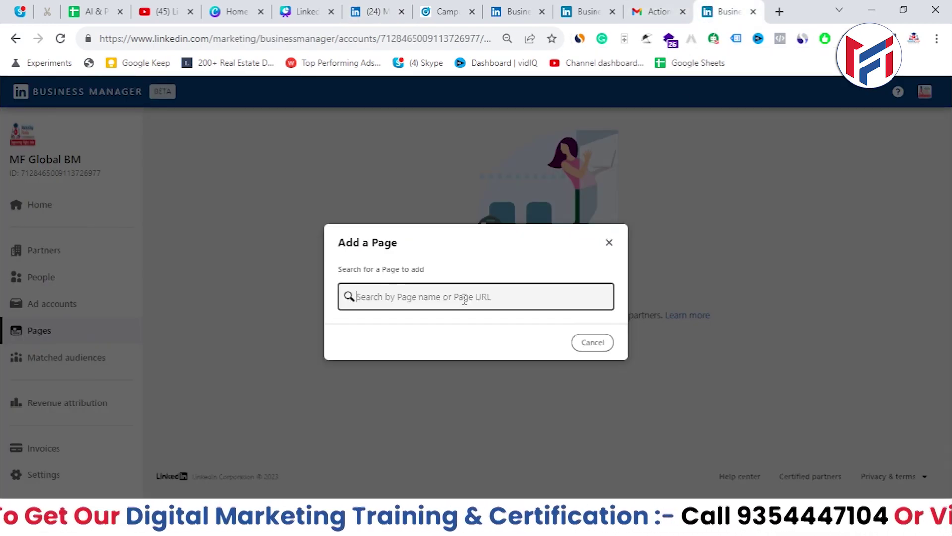
{"action": "type", "text": "marketing"}
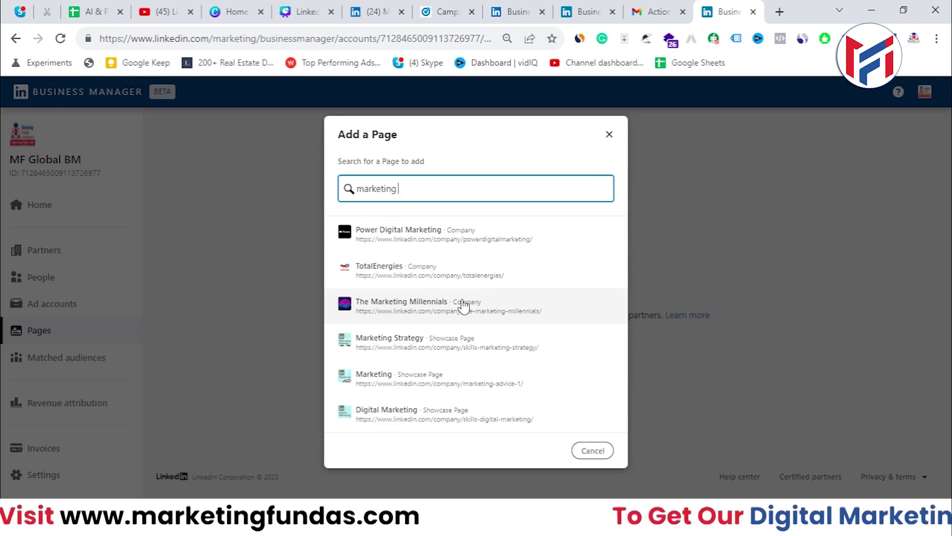
{"action": "type", "text": " fundas globa"}
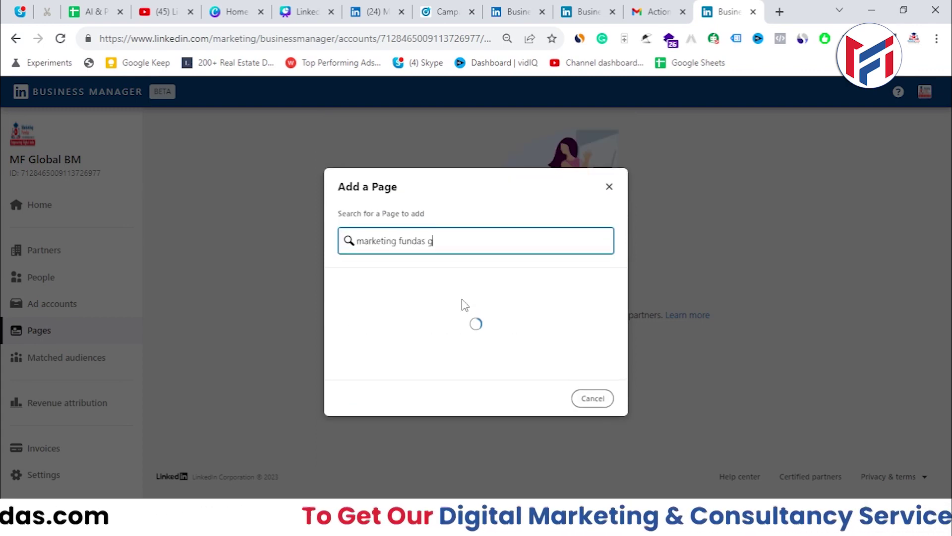
{"action": "type", "text": "l demo"}
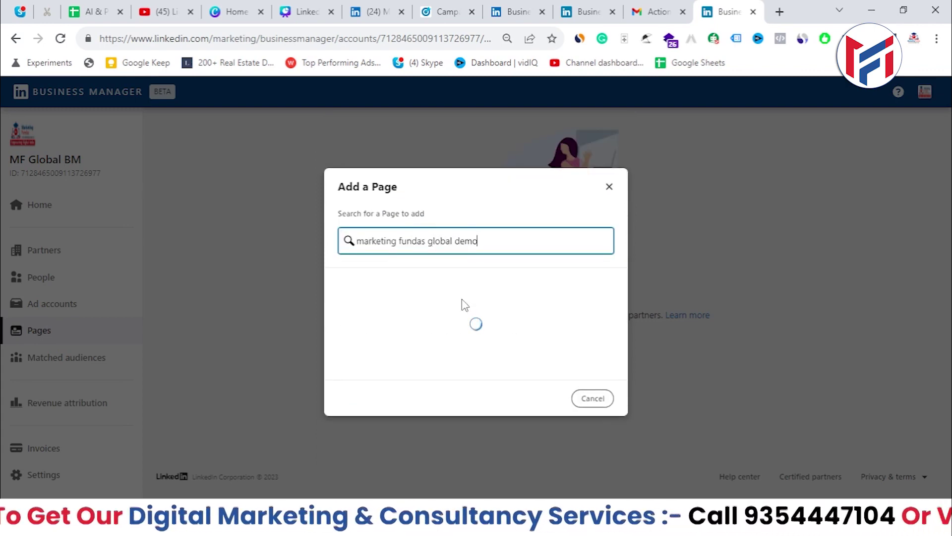
{"action": "left_click", "coordinate": [459, 328]}
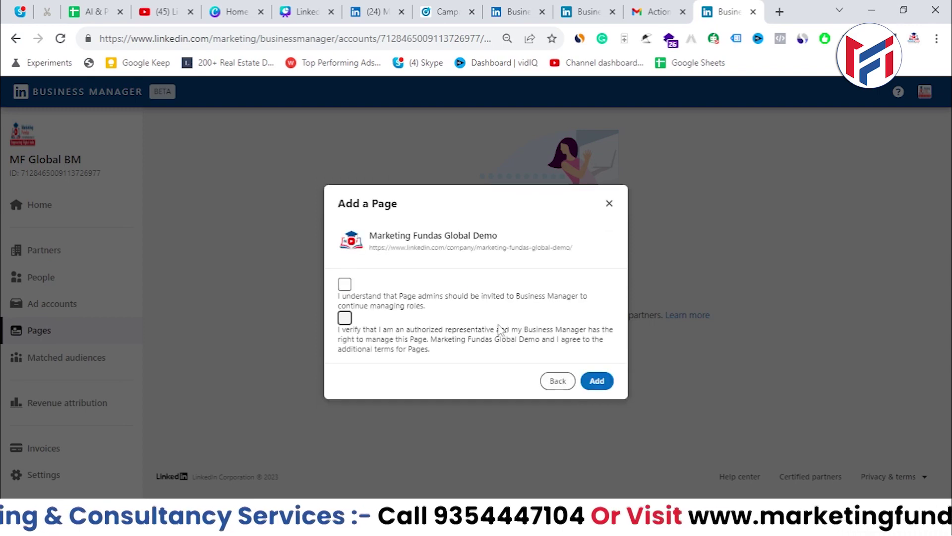
Accept both the Page admin and authorized representative statements and add the Page to Business Manager.
{"action": "left_click", "coordinate": [345, 284]}
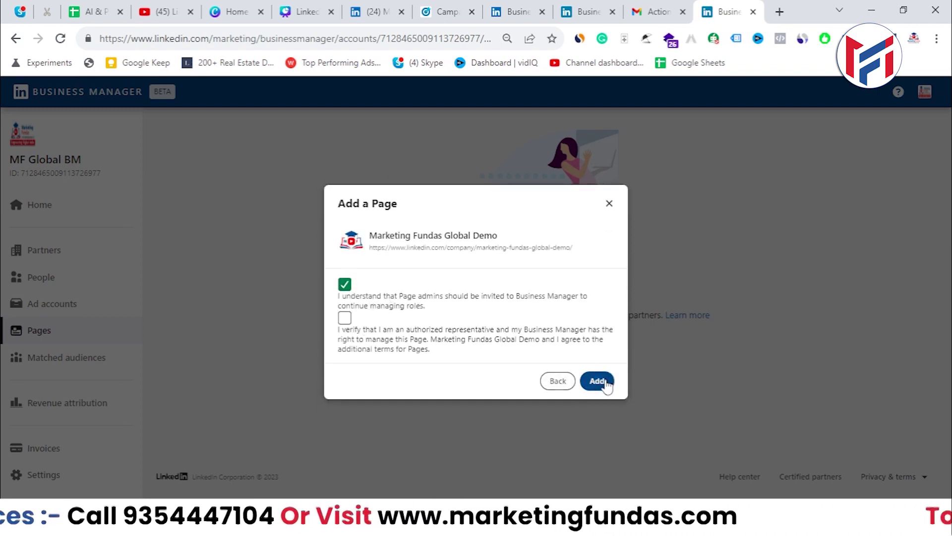
{"action": "left_click", "coordinate": [350, 318]}
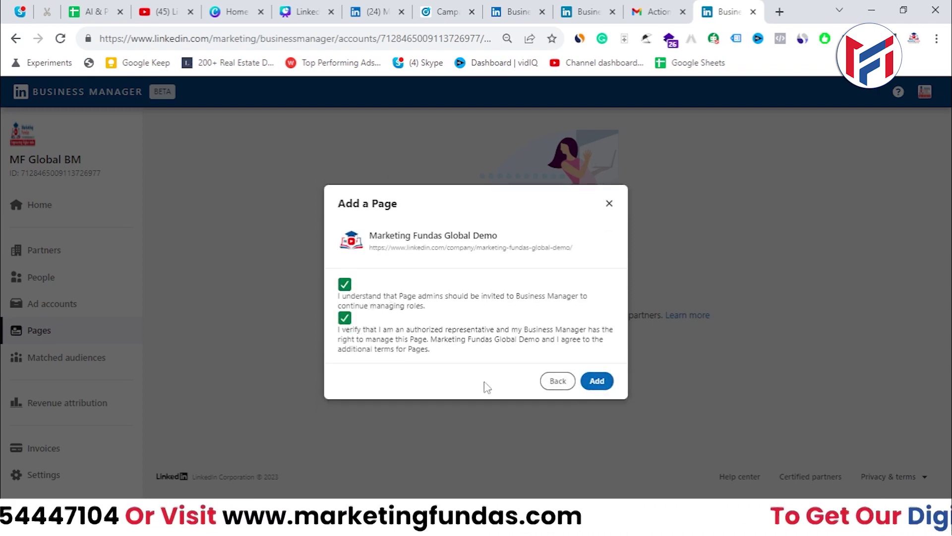
{"action": "left_click", "coordinate": [595, 385]}
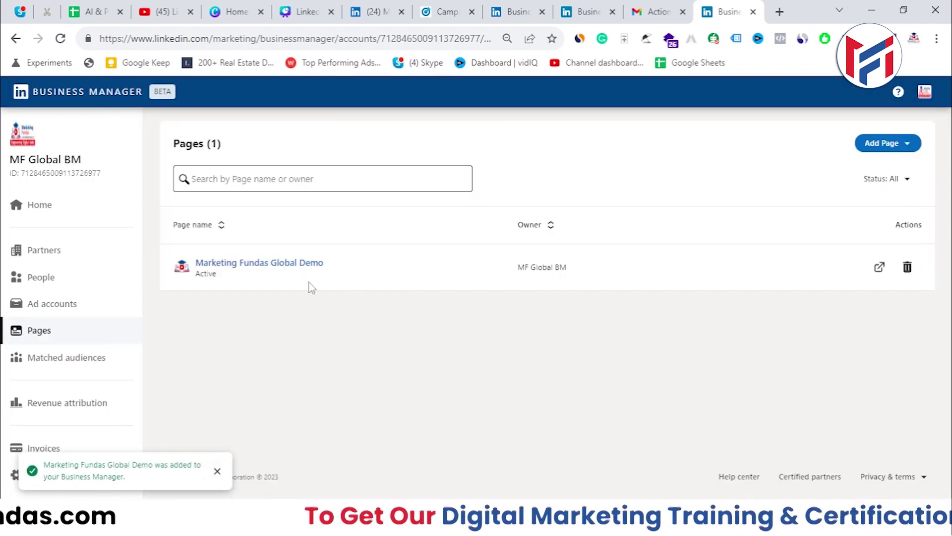
Review the options for adding ad accounts and return to the list of Pages.
{"action": "left_click", "coordinate": [77, 313]}
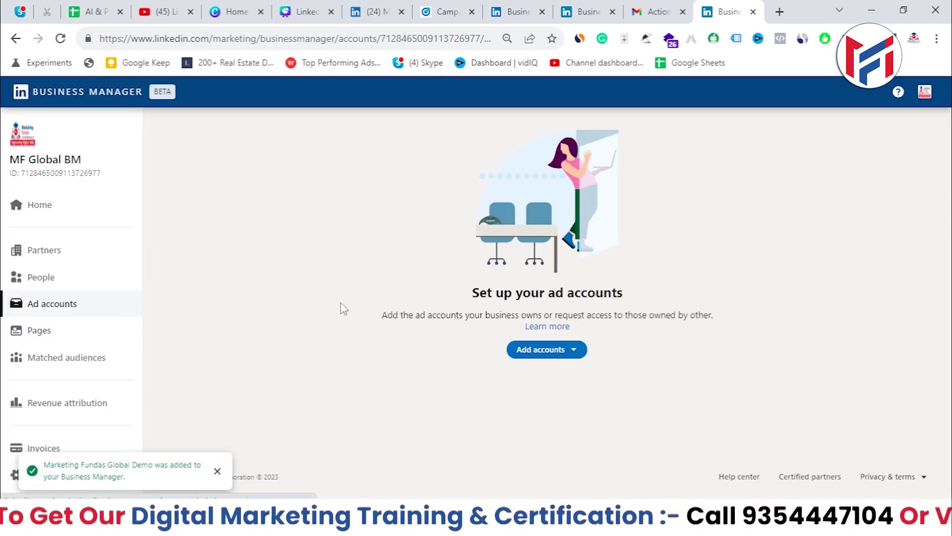
{"action": "left_click", "coordinate": [574, 352]}
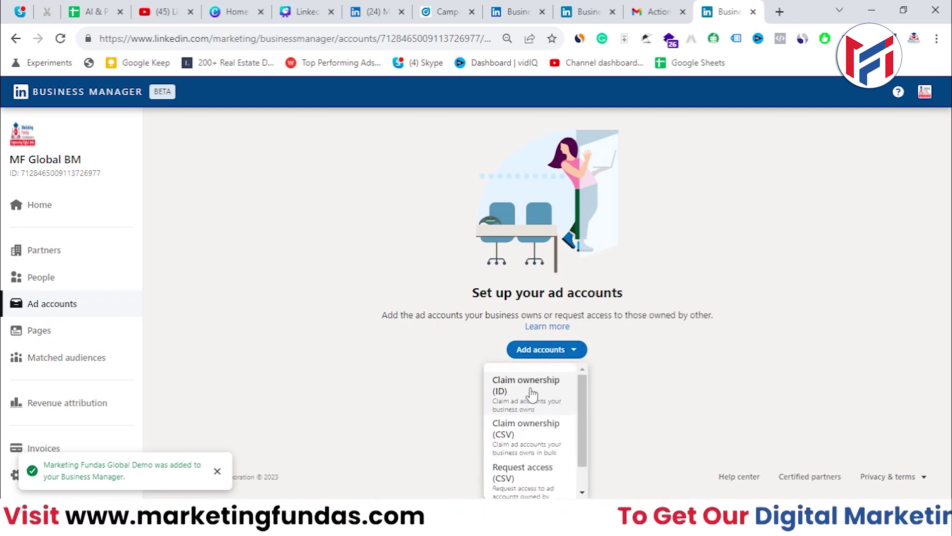
{"action": "left_click", "coordinate": [217, 471]}
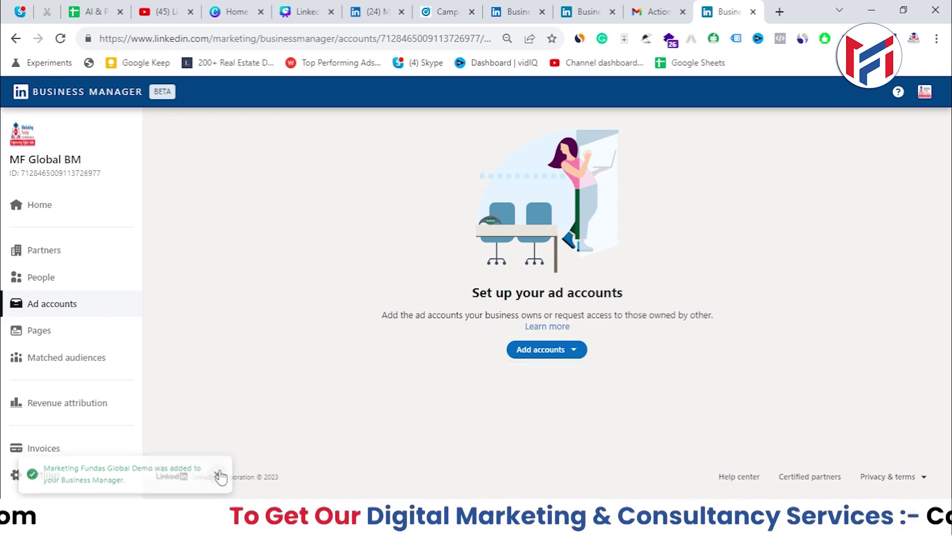
{"action": "left_click", "coordinate": [80, 341]}
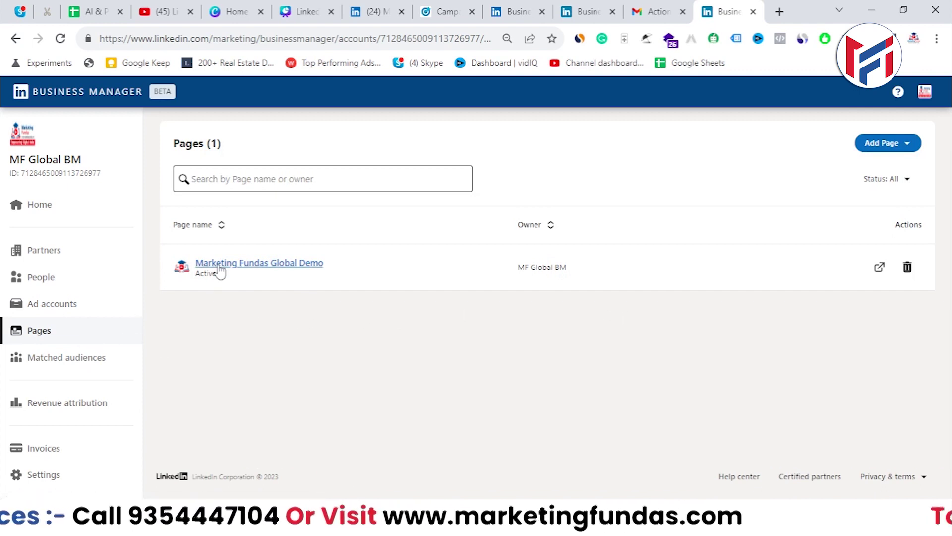
Try to request access to the Marketing Fundas Page by searching for "marketing fundas", and close the request.
{"action": "left_click", "coordinate": [879, 144]}
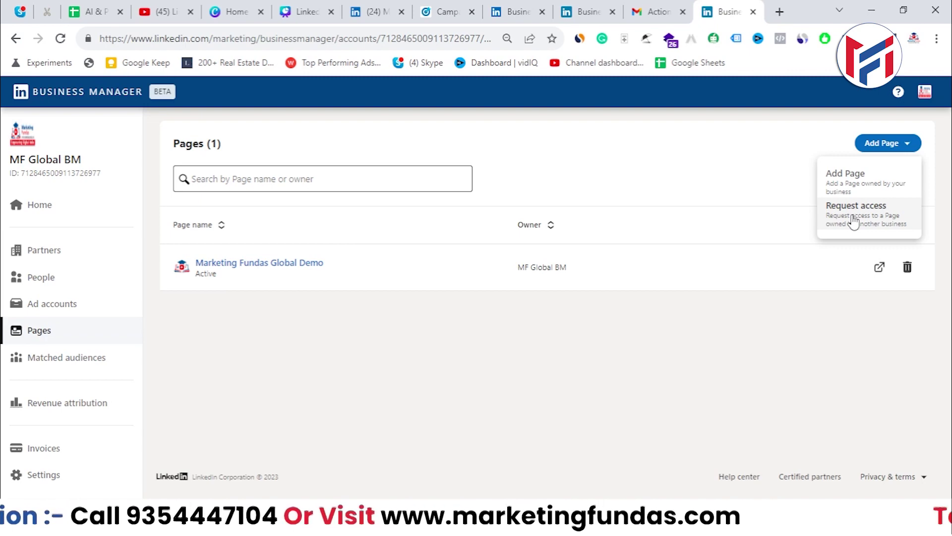
{"action": "left_click", "coordinate": [854, 218]}
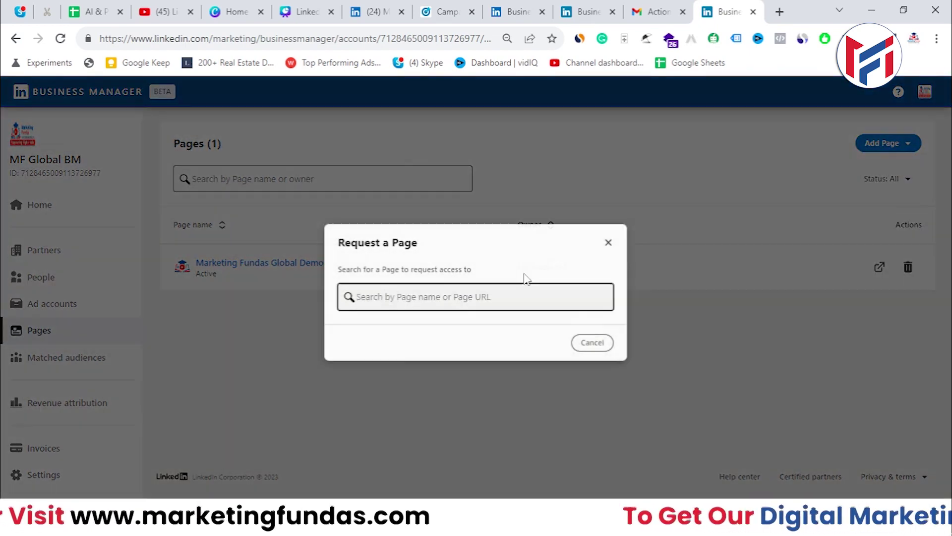
{"action": "type", "text": "marketing fundas"}
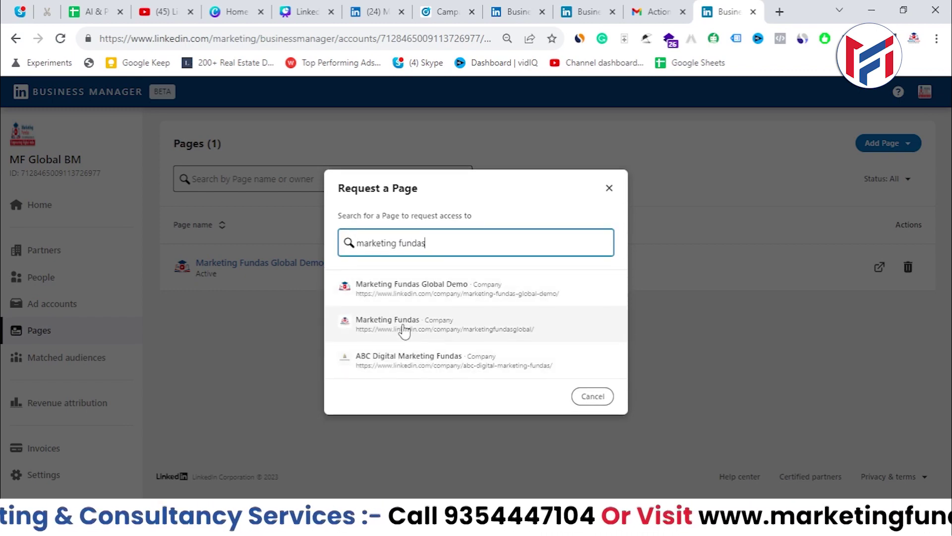
{"action": "left_click", "coordinate": [440, 325]}
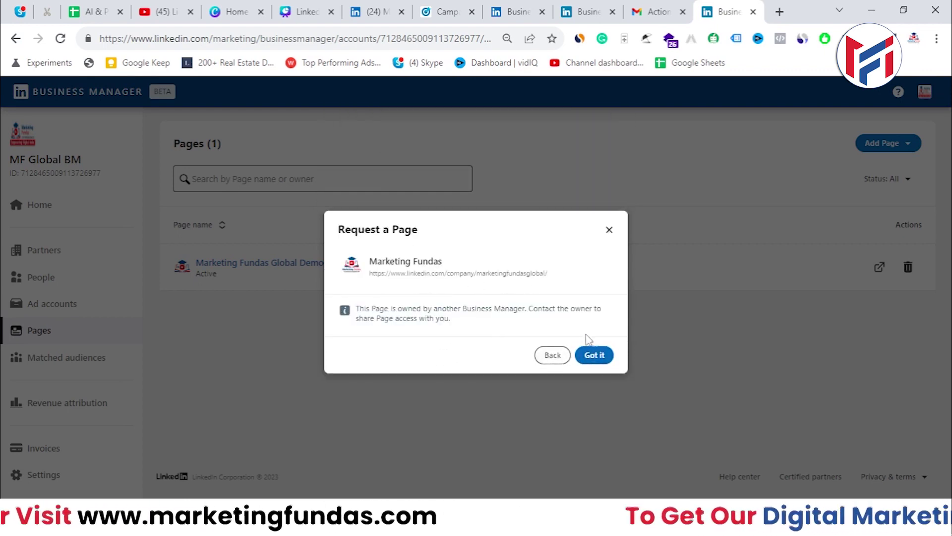
{"action": "left_click", "coordinate": [592, 355]}
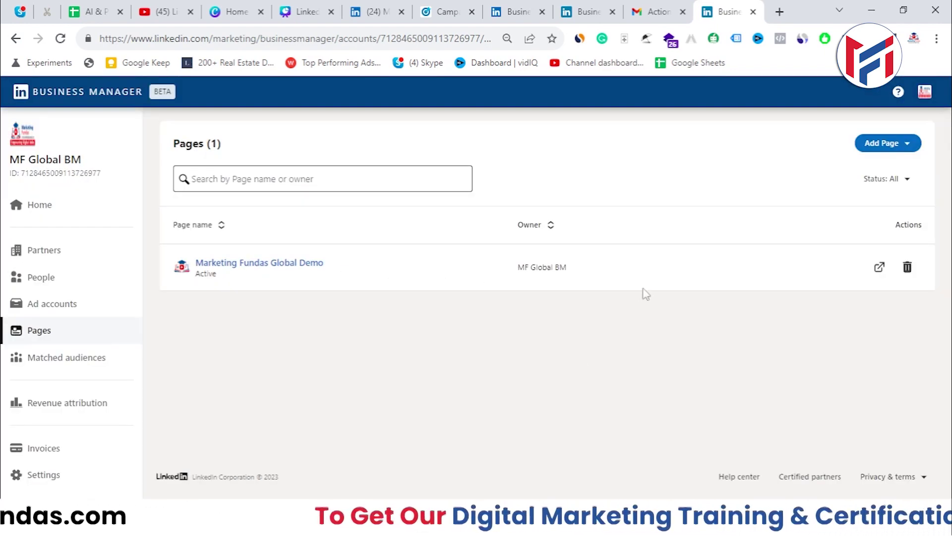
Review the Matched audiences, Revenue attribution and Invoices sections of the Business Manager.
{"action": "left_click", "coordinate": [45, 369]}
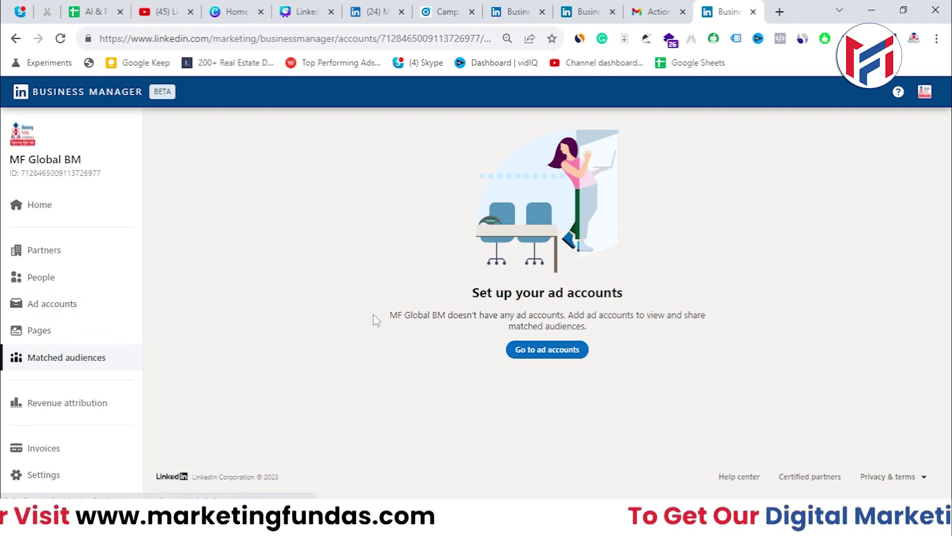
{"action": "left_click", "coordinate": [90, 405]}
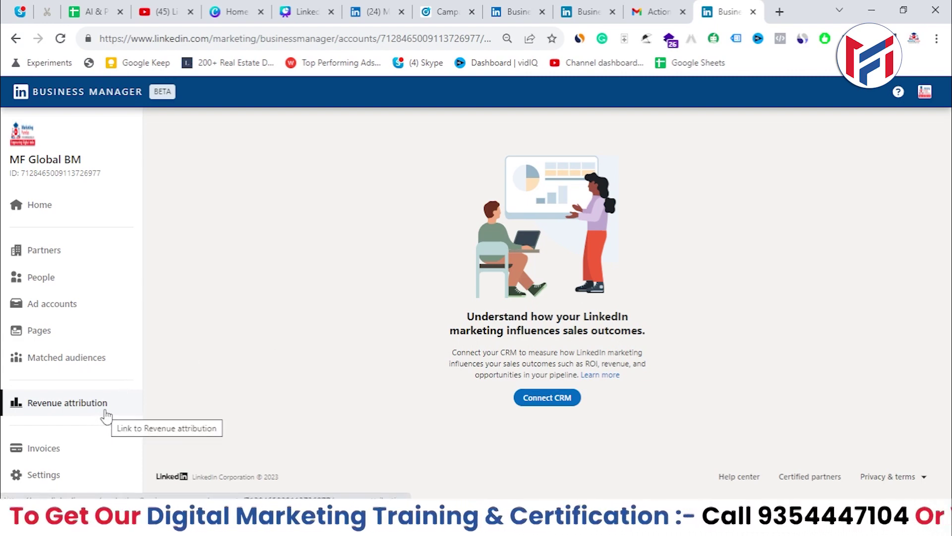
{"action": "left_click", "coordinate": [71, 456]}
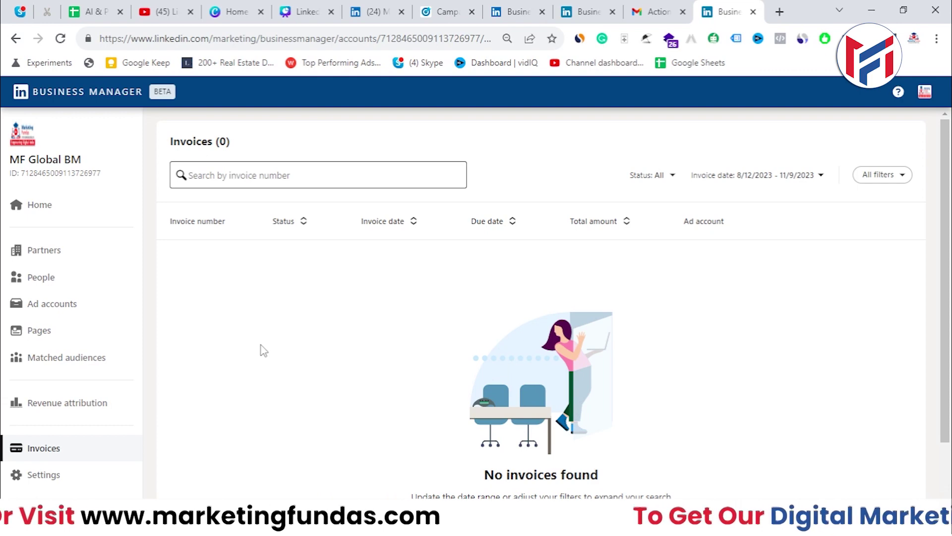
{"action": "scroll", "coordinate": [223, 377], "scroll_direction": "down", "scroll_amount": 1}
Open the Business Manager account name for editing in the account settings, and leave for Home without saving.
{"action": "left_click", "coordinate": [54, 471]}
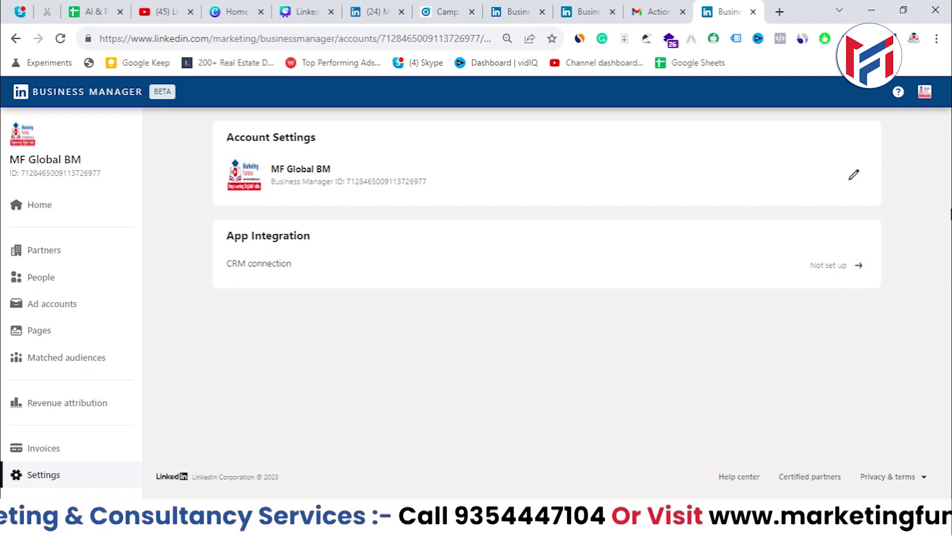
{"action": "left_click", "coordinate": [857, 180]}
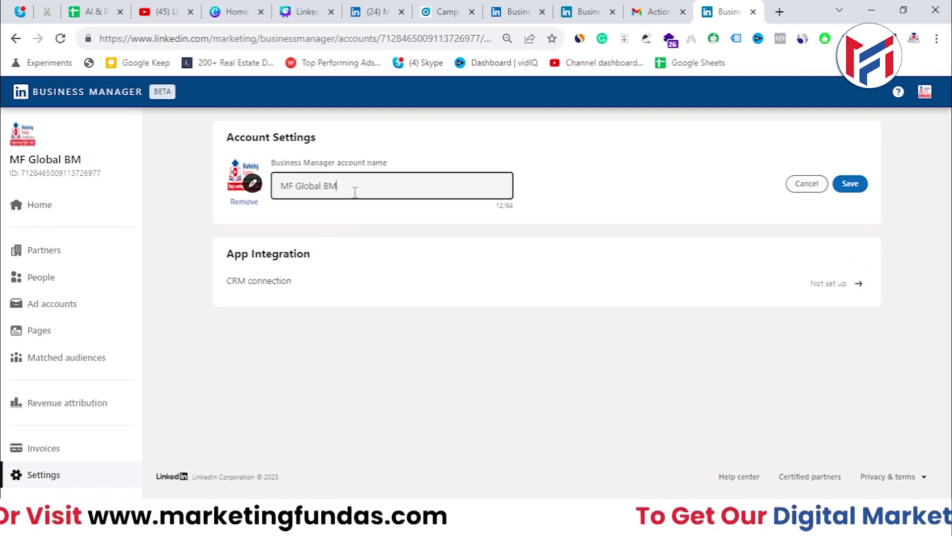
{"action": "left_click_drag", "start_coordinate": [353, 190], "coordinate": [174, 240]}
{"action": "left_click", "coordinate": [166, 234]}
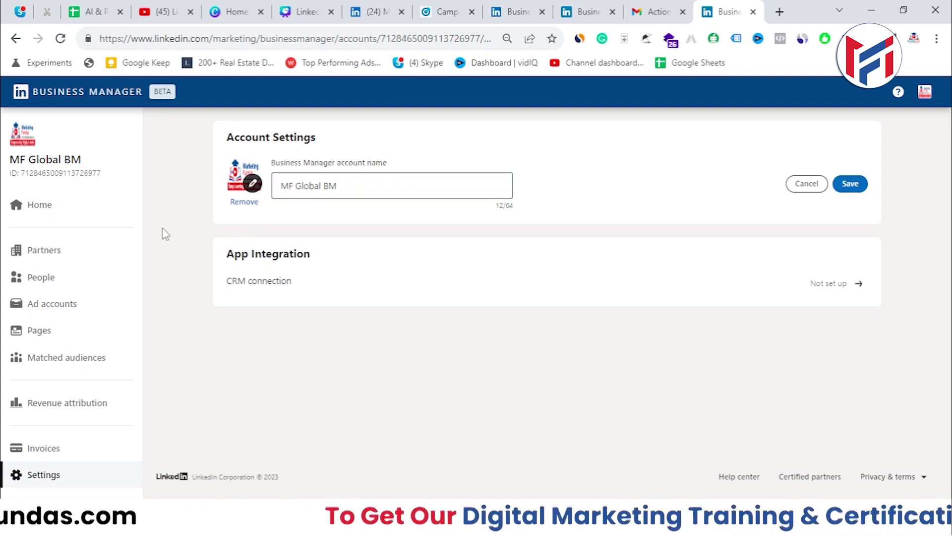
{"action": "left_click", "coordinate": [90, 213]}
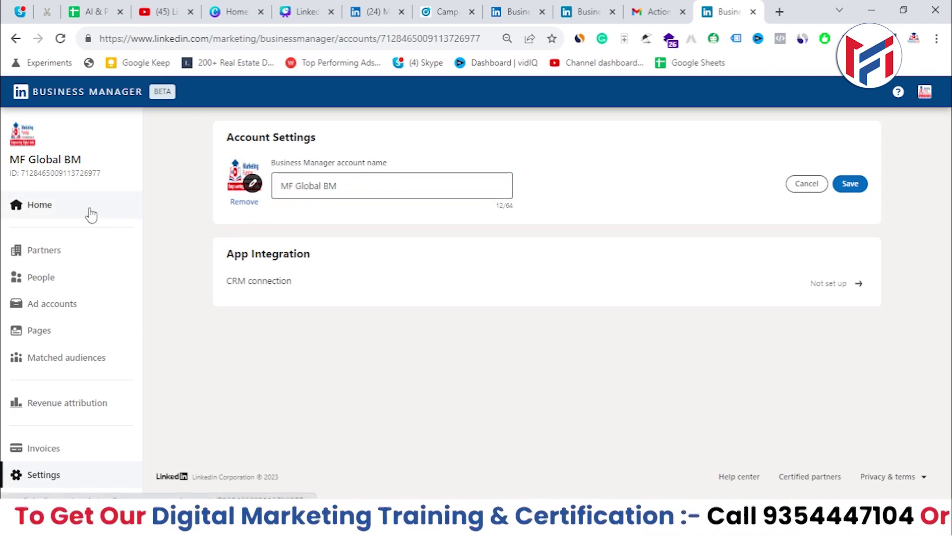